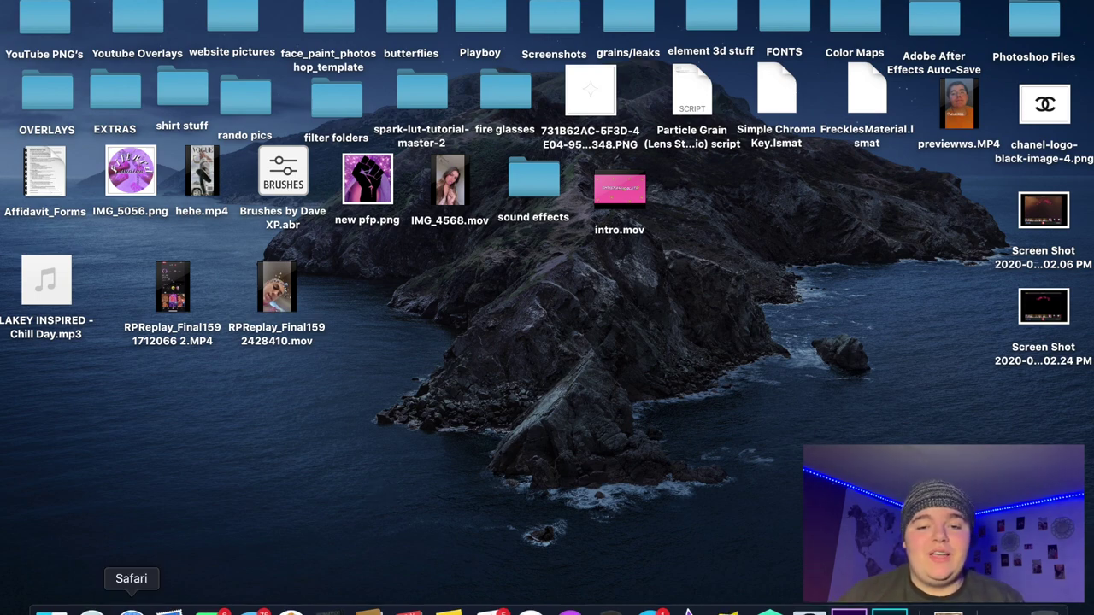
- Switch to Safari and run a Google image search for "fire glasses"
{"action": "left_click", "coordinate": [130, 612]}
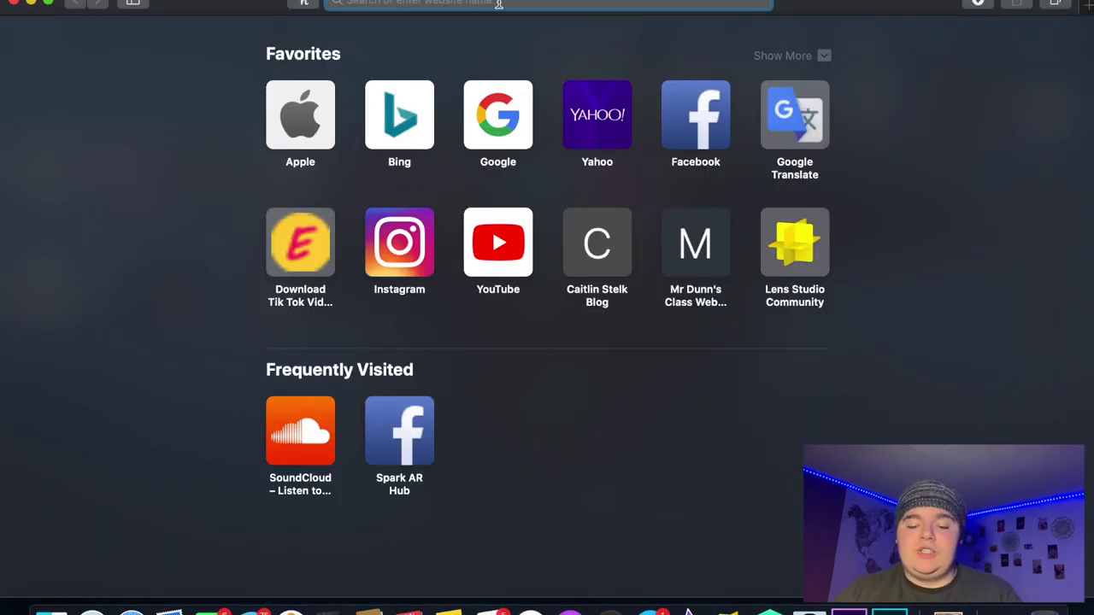
{"action": "type", "text": "fire glas"}
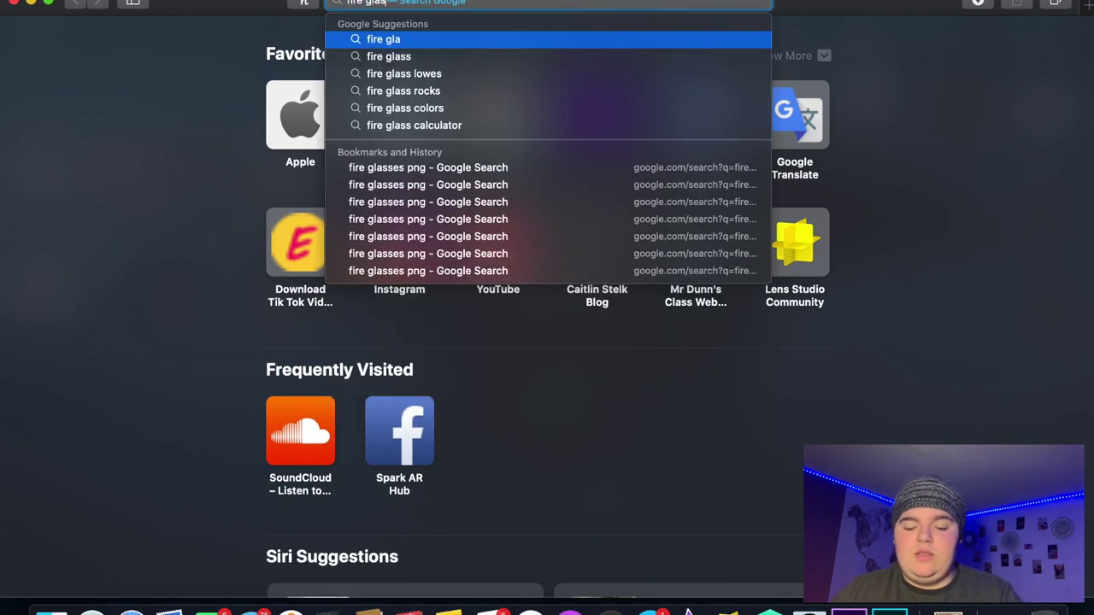
{"action": "type", "text": "ses"}
{"action": "key", "text": "Return"}
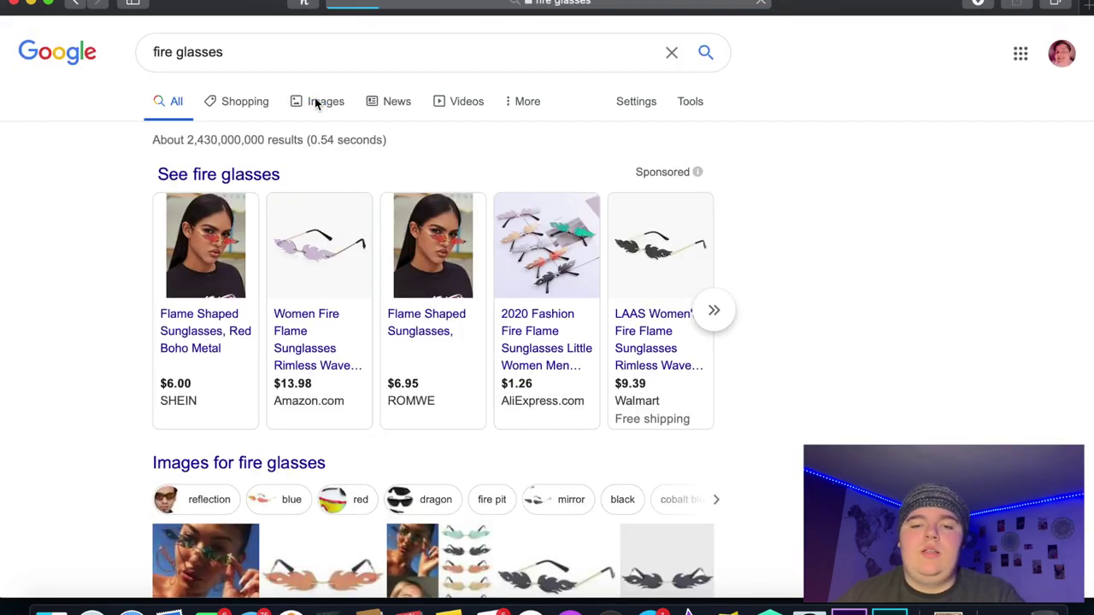
{"action": "left_click", "coordinate": [315, 100]}
- Save the orange Fire Flame Sunglasses image from the aliexpress.com result to the desktop
{"action": "scroll", "coordinate": [574, 321], "scroll_direction": "down", "scroll_amount": 3}
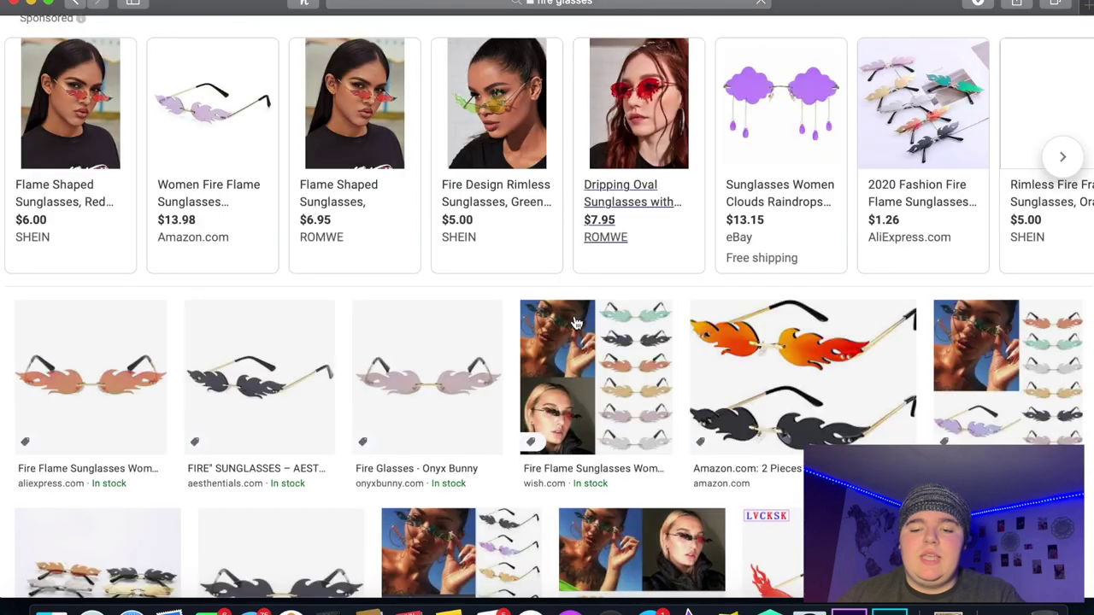
{"action": "scroll", "coordinate": [576, 322], "scroll_direction": "down", "scroll_amount": 3}
{"action": "left_click", "coordinate": [62, 288]}
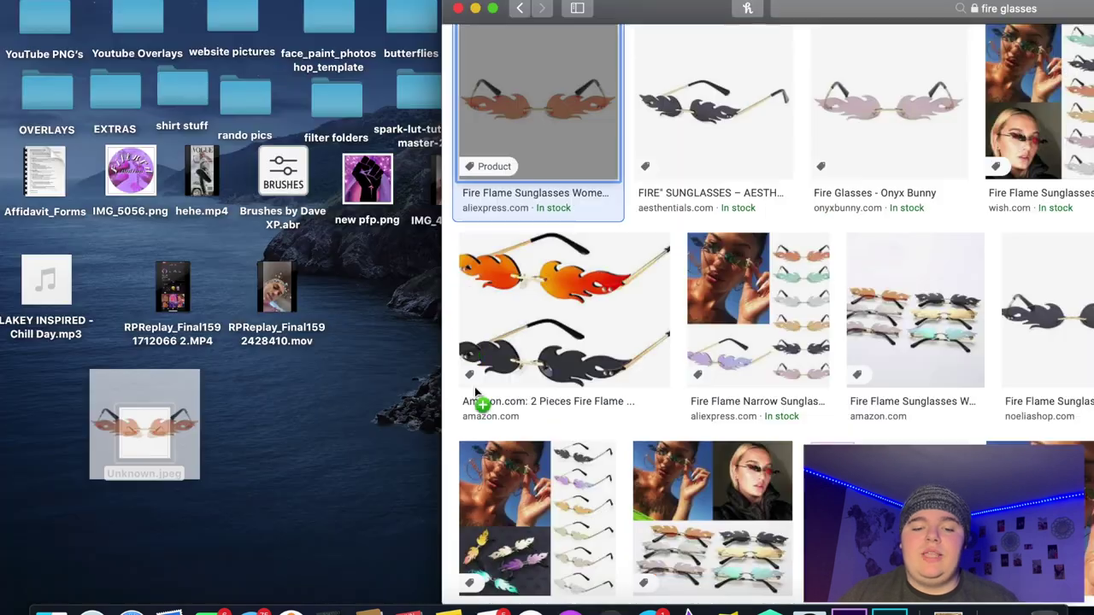
{"action": "left_click_drag", "start_coordinate": [481, 402], "coordinate": [275, 134]}
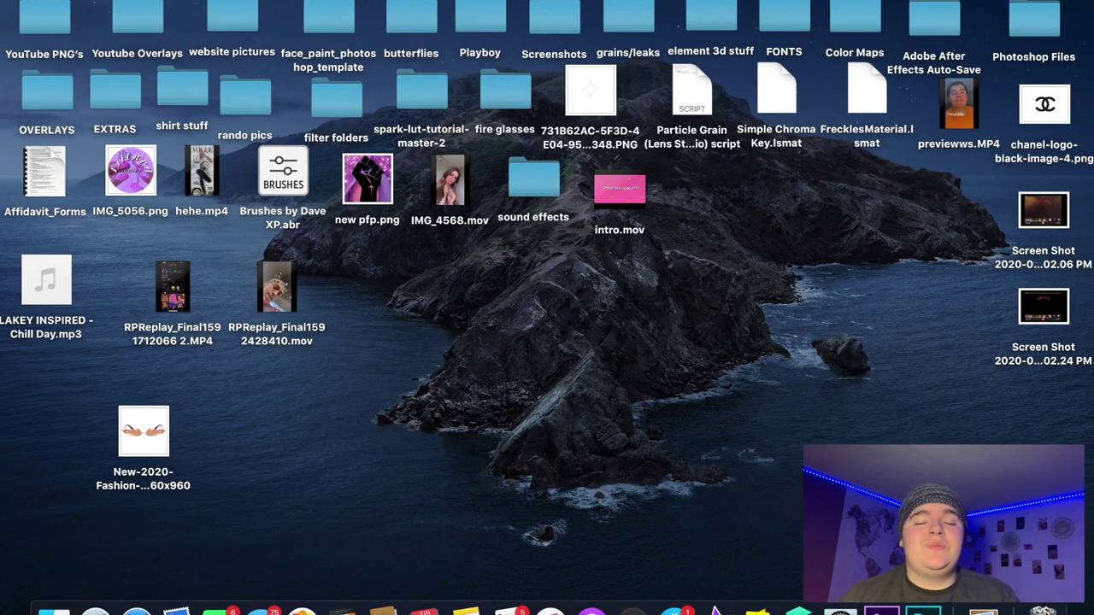
- Open the saved sunglasses image in Preview and delete its outer white background with Instant Alpha, converting the document to PNG
{"action": "left_click", "coordinate": [144, 432]}
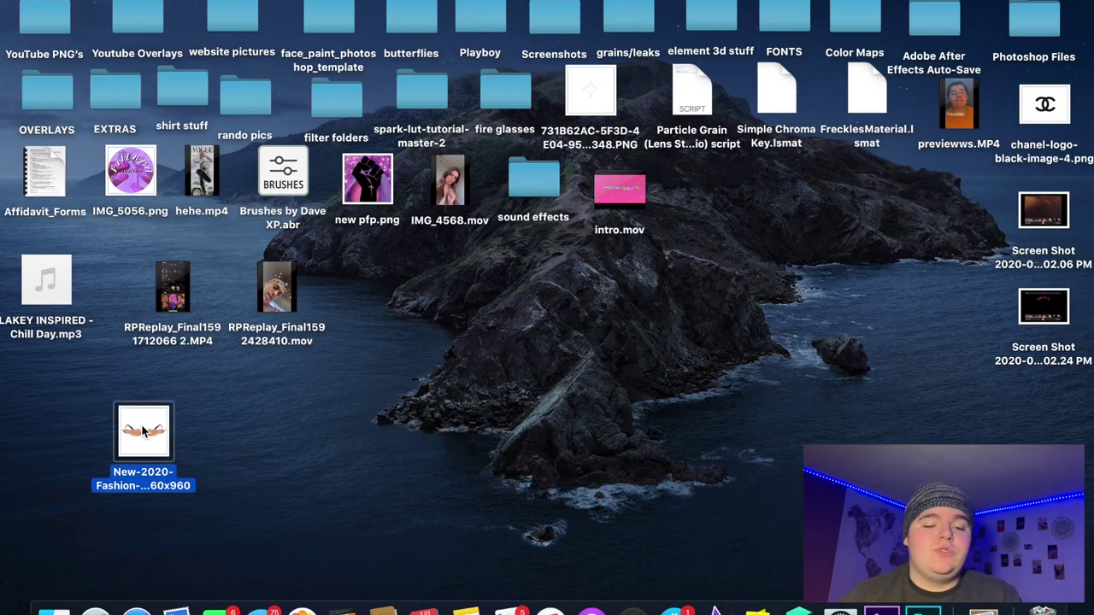
{"action": "double_click", "coordinate": [144, 431]}
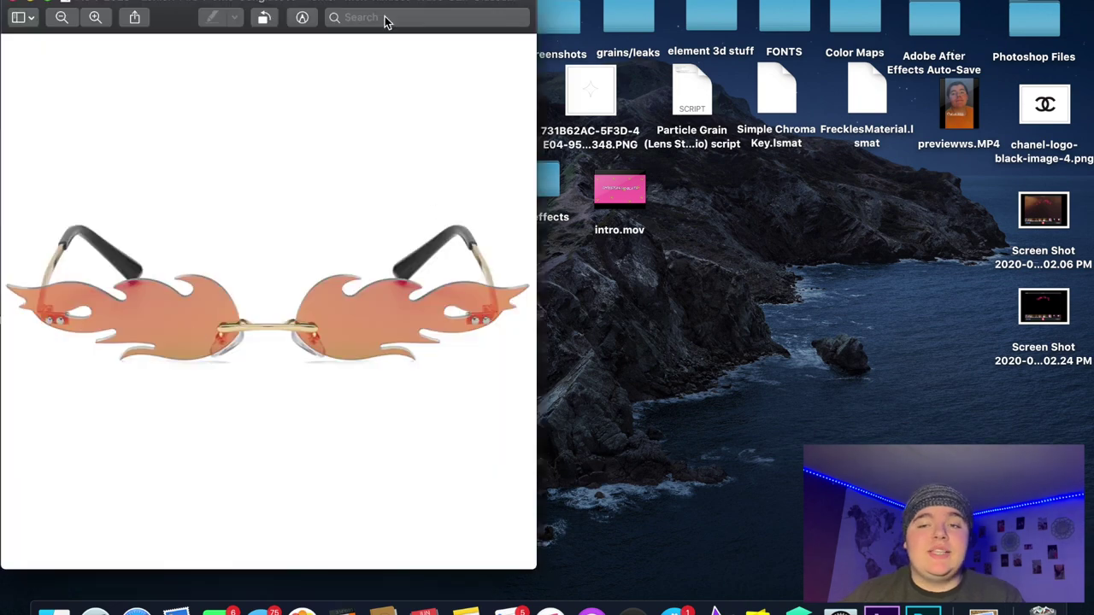
{"action": "left_click", "coordinate": [300, 20]}
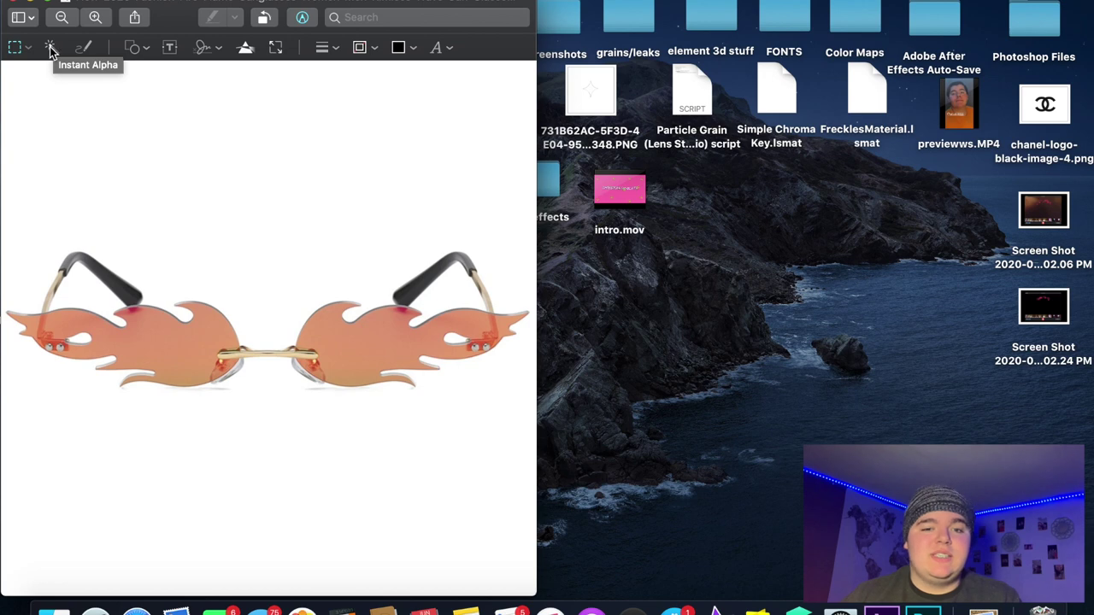
{"action": "left_click", "coordinate": [49, 48]}
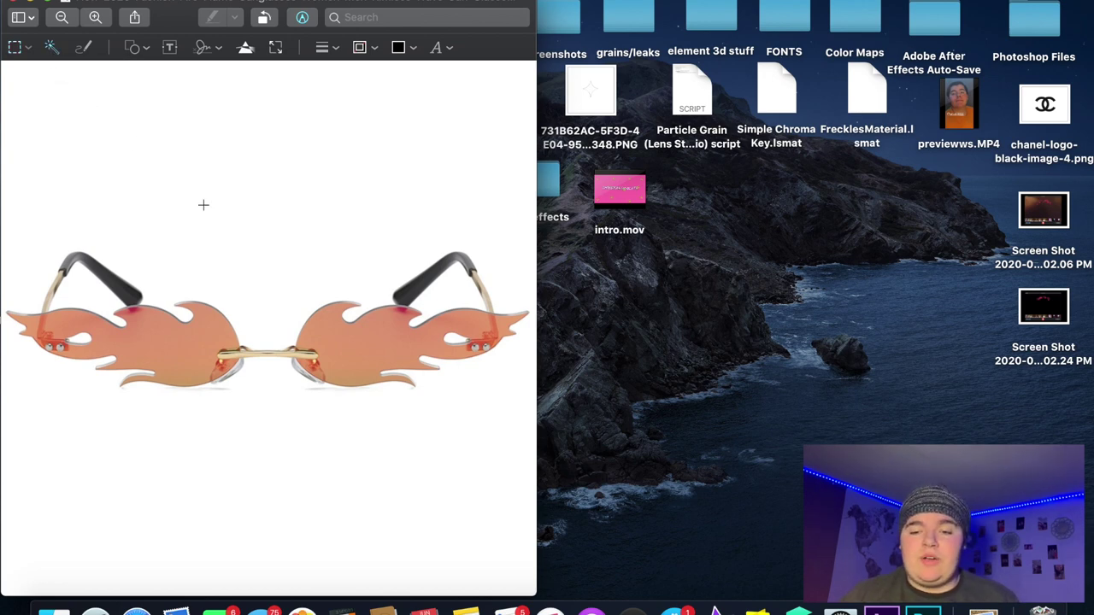
{"action": "mouse_move", "coordinate": [203, 205]}
{"action": "left_mouse_down"}
{"action": "mouse_move", "coordinate": [221, 199]}
{"action": "mouse_move", "coordinate": [182, 247]}
{"action": "mouse_move", "coordinate": [221, 215]}
{"action": "mouse_move", "coordinate": [205, 225]}
{"action": "left_mouse_up"}
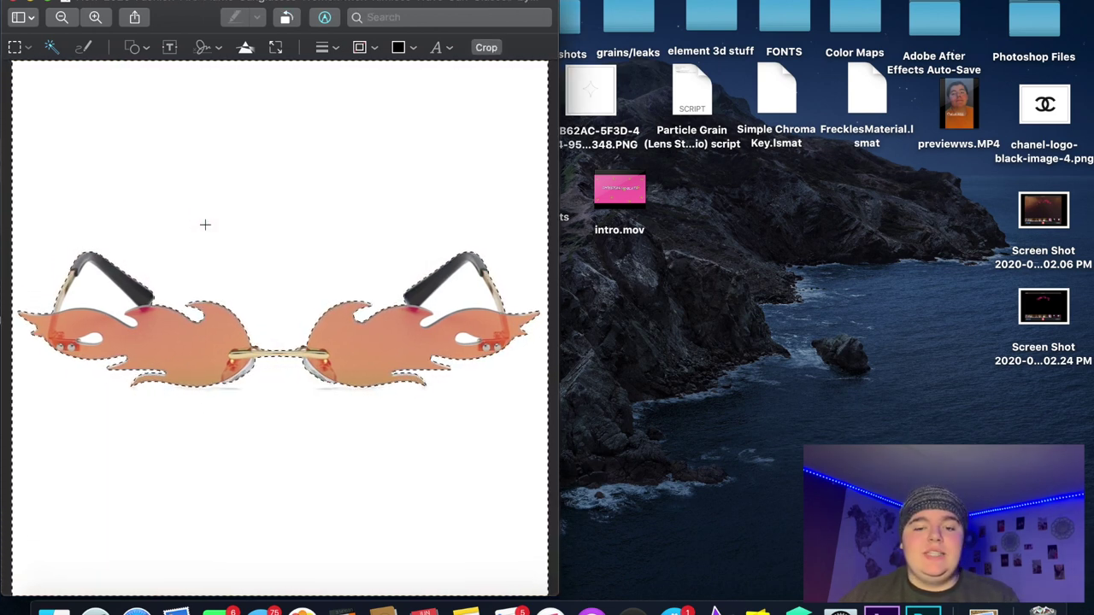
{"action": "key", "text": "Delete"}
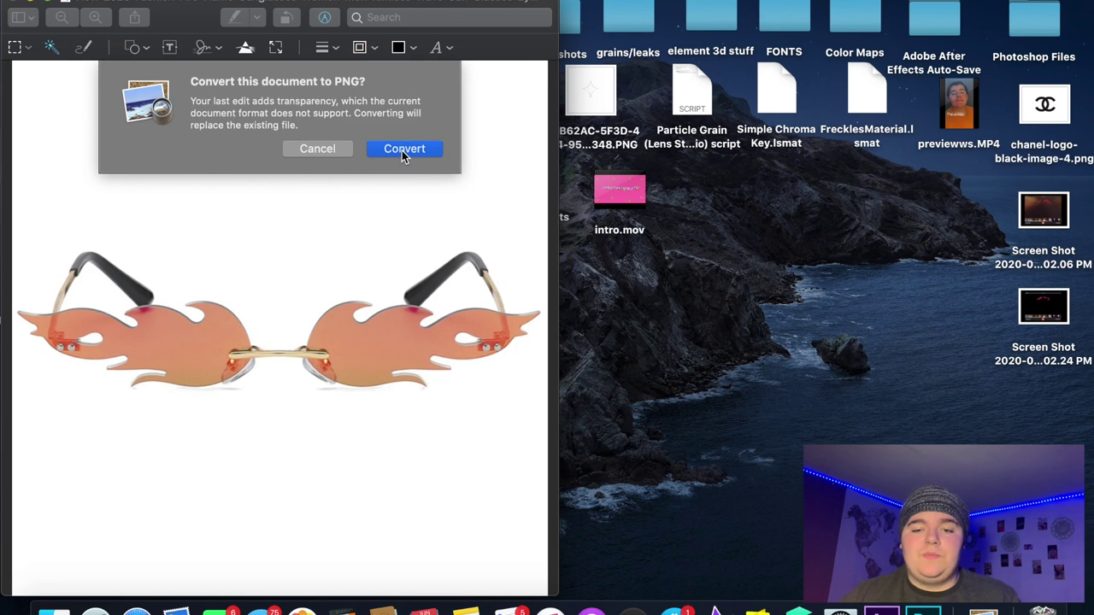
{"action": "left_click", "coordinate": [403, 149]}
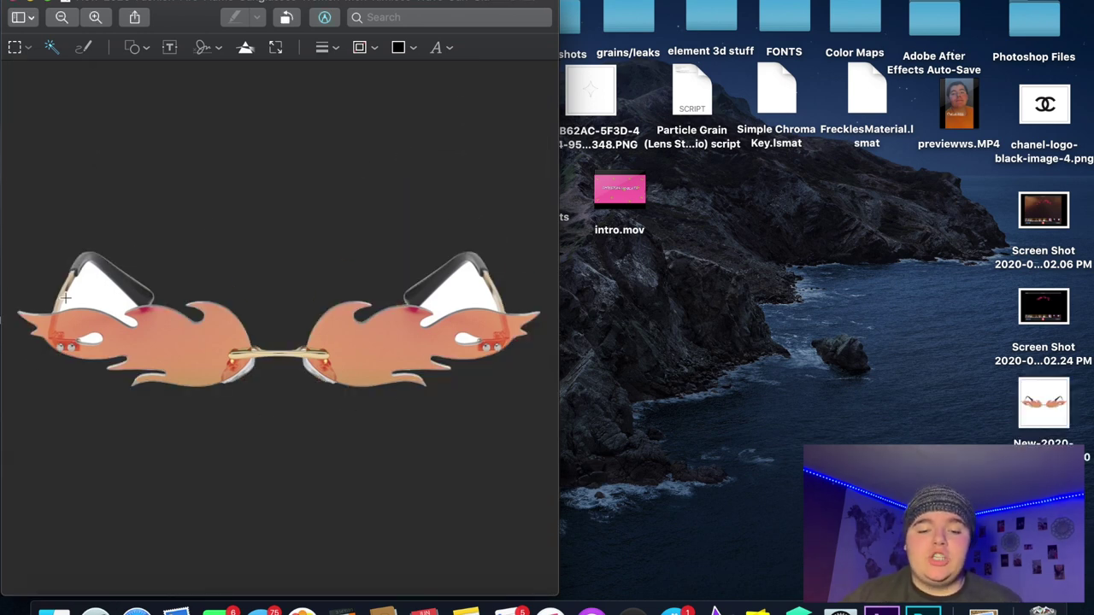
- Delete the remaining enclosed white areas around both temple arms of the glasses with Instant Alpha
{"action": "left_click_drag", "start_coordinate": [101, 280], "coordinate": [92, 265]}
{"action": "key", "text": "Delete"}
{"action": "left_click_drag", "start_coordinate": [457, 274], "coordinate": [461, 270]}
{"action": "key", "text": "Delete"}
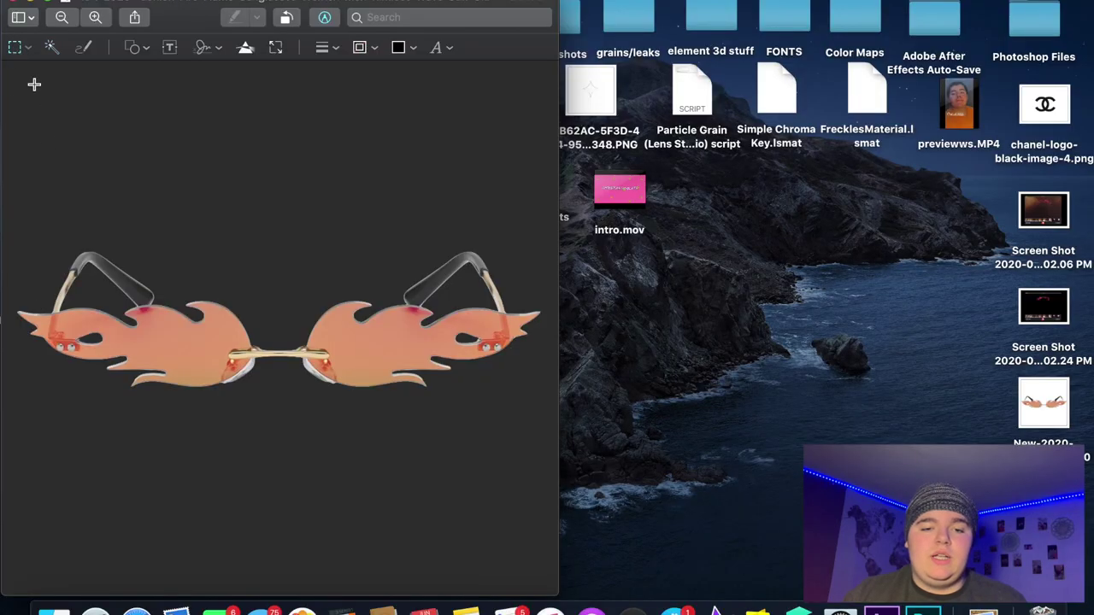
- Outline the temple arm above the left lens with Lasso Selection and delete it
{"action": "left_click", "coordinate": [28, 49]}
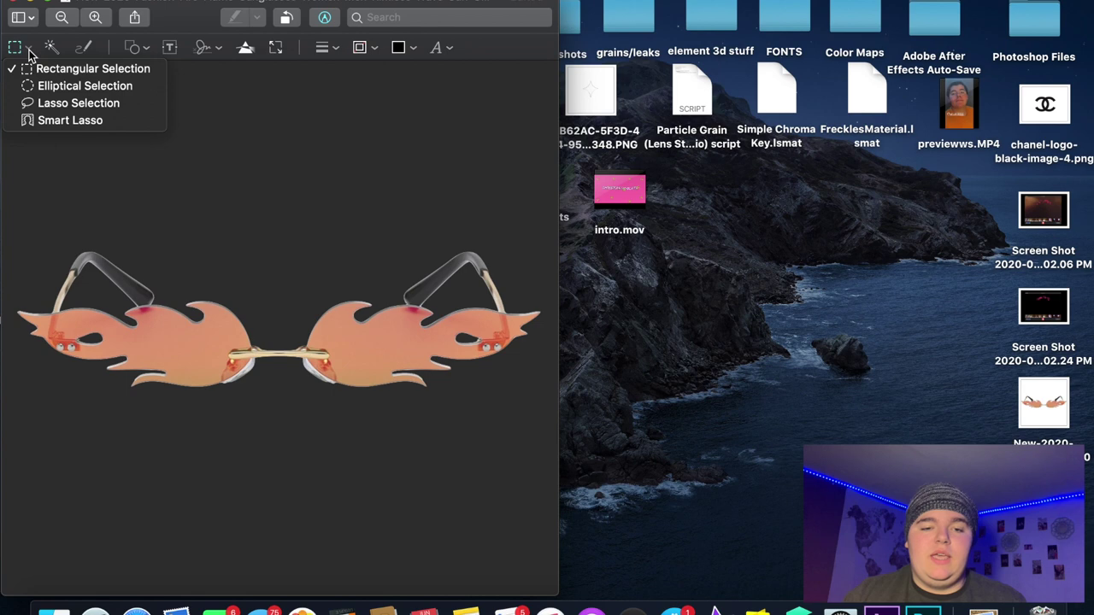
{"action": "left_click", "coordinate": [37, 103]}
{"action": "scroll", "coordinate": [43, 301], "scroll_direction": "up", "scroll_amount": 5}
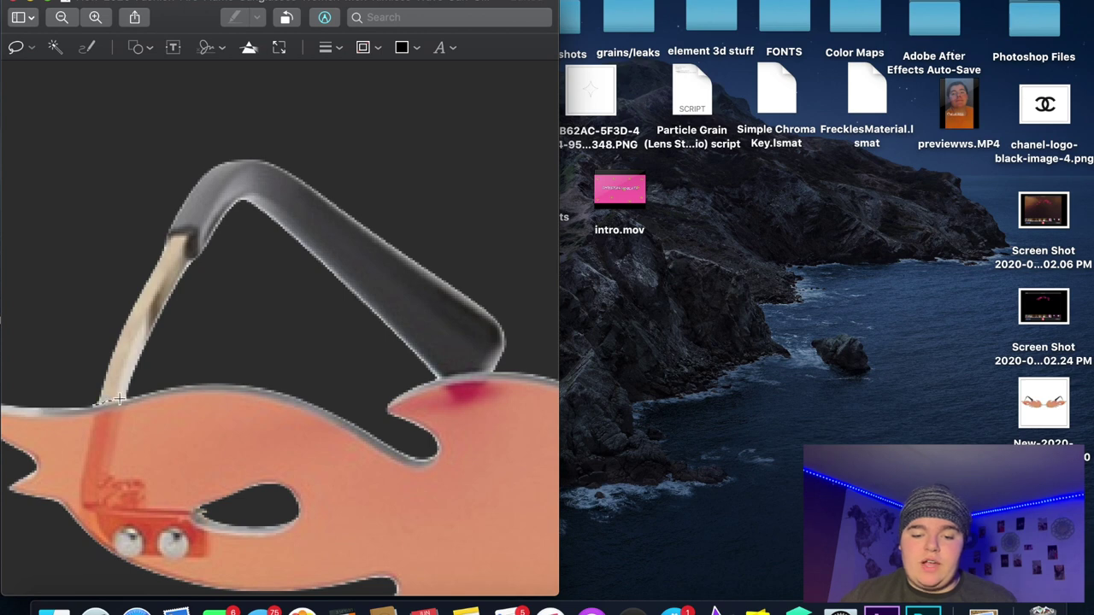
{"action": "mouse_move", "coordinate": [133, 394]}
{"action": "left_mouse_down"}
{"action": "mouse_move", "coordinate": [240, 359]}
{"action": "mouse_move", "coordinate": [398, 378]}
{"action": "mouse_move", "coordinate": [513, 366]}
{"action": "mouse_move", "coordinate": [433, 194]}
{"action": "mouse_move", "coordinate": [237, 103]}
{"action": "mouse_move", "coordinate": [78, 322]}
{"action": "mouse_move", "coordinate": [80, 379]}
{"action": "mouse_move", "coordinate": [101, 409]}
{"action": "left_mouse_up"}
{"action": "key", "text": "Delete"}
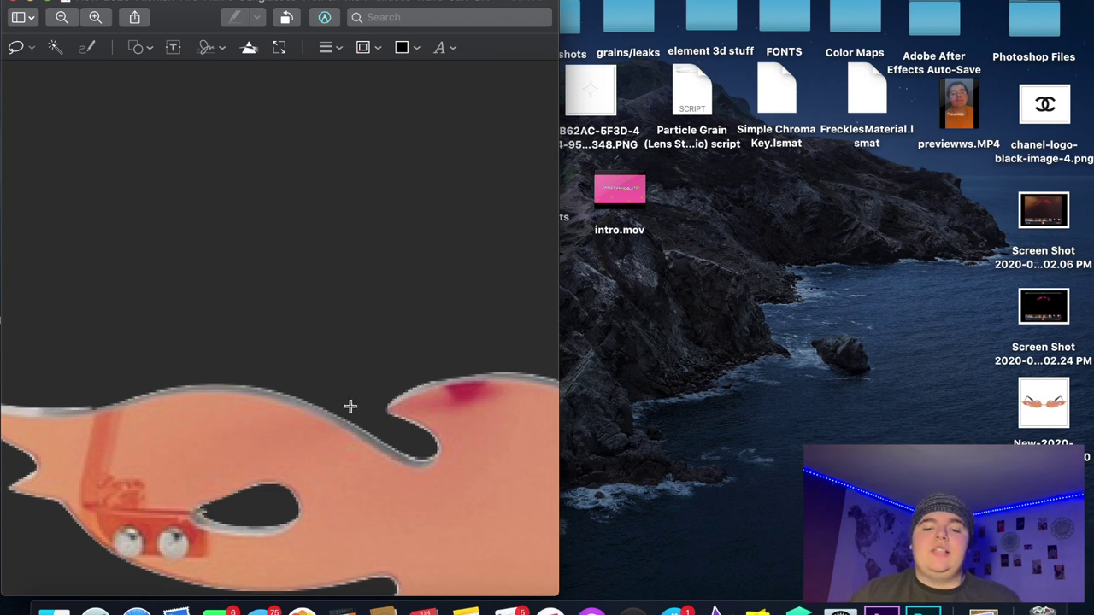
- Outline the temple arm above the right lens with the lasso and delete it
{"action": "scroll", "coordinate": [337, 387], "scroll_direction": "down", "scroll_amount": 4}
{"action": "scroll", "coordinate": [337, 387], "scroll_direction": "right", "scroll_amount": 2}
{"action": "scroll", "coordinate": [264, 432], "scroll_direction": "right", "scroll_amount": 6}
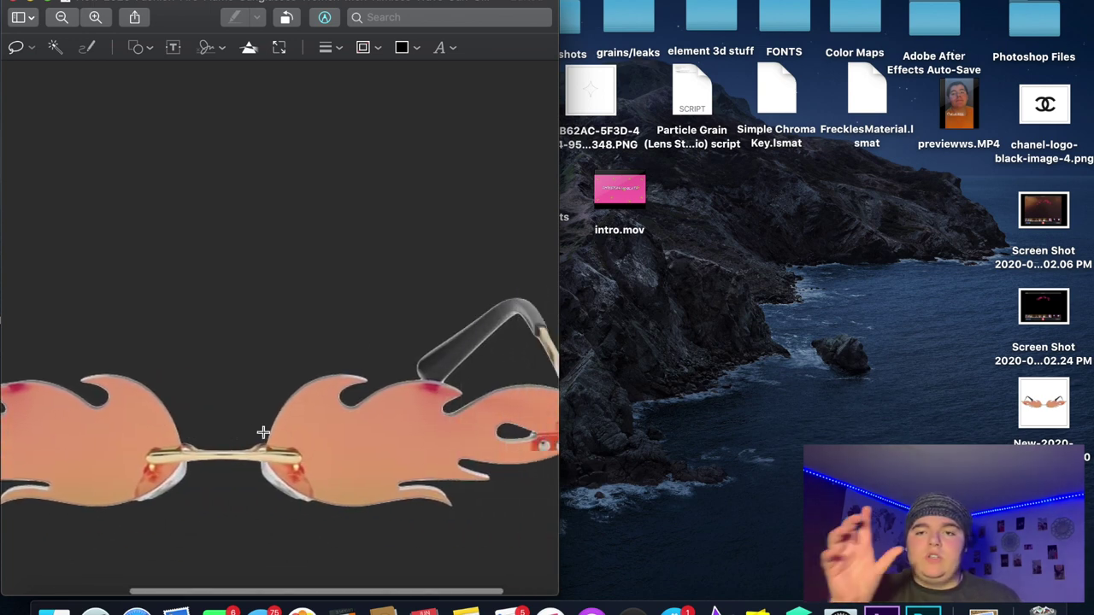
{"action": "scroll", "coordinate": [264, 433], "scroll_direction": "right", "scroll_amount": 3}
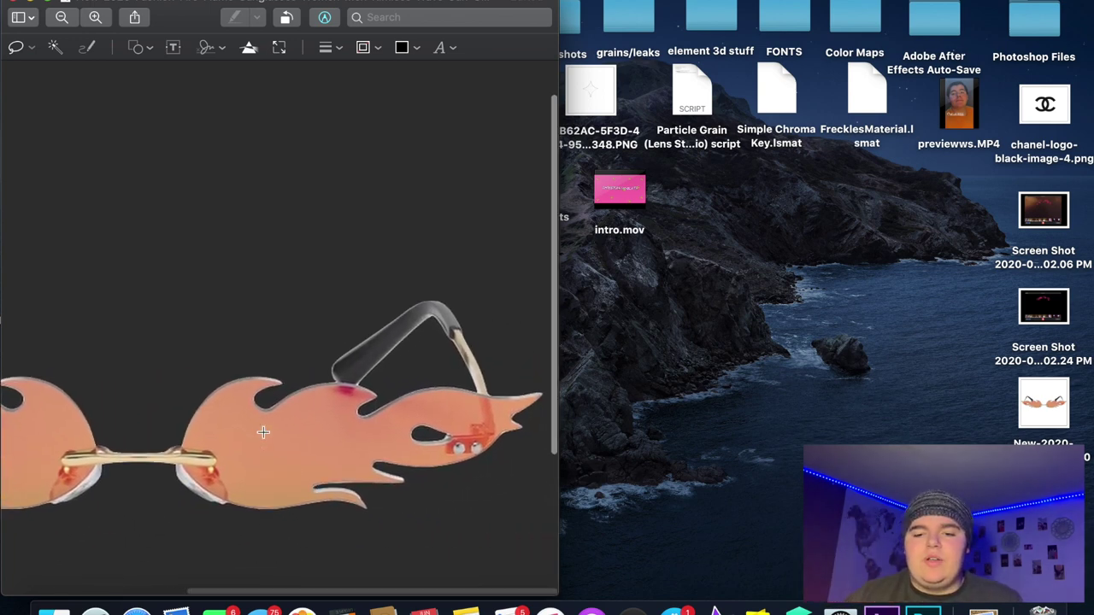
{"action": "scroll", "coordinate": [188, 456], "scroll_direction": "up", "scroll_amount": 3, "text": "ctrl"}
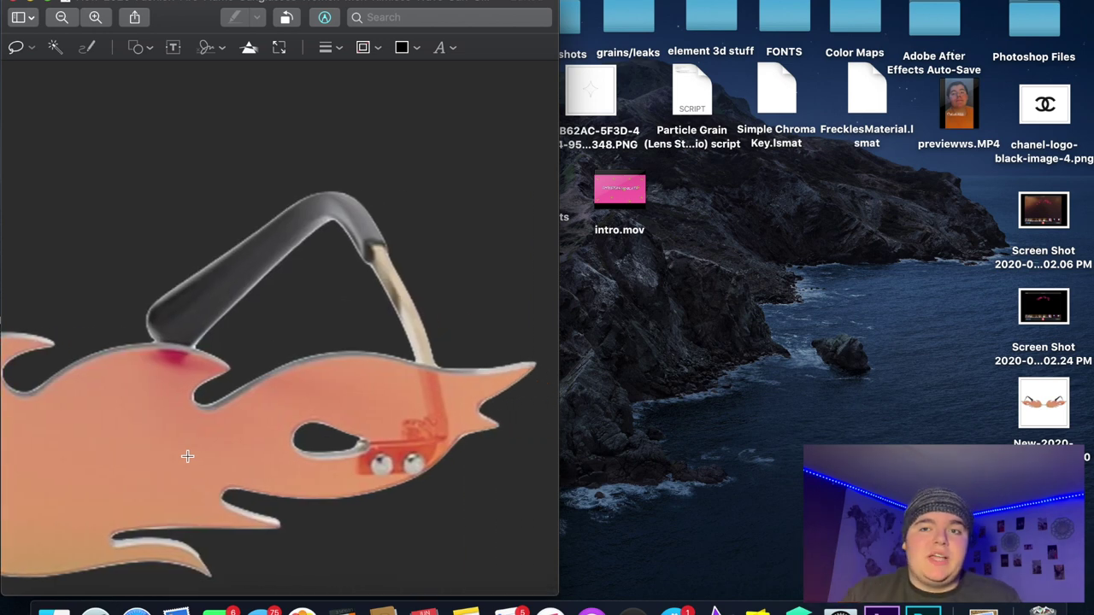
{"action": "mouse_move", "coordinate": [141, 341]}
{"action": "left_mouse_down"}
{"action": "mouse_move", "coordinate": [419, 363]}
{"action": "mouse_move", "coordinate": [333, 183]}
{"action": "mouse_move", "coordinate": [150, 341]}
{"action": "left_mouse_up"}
{"action": "key", "text": "Delete"}
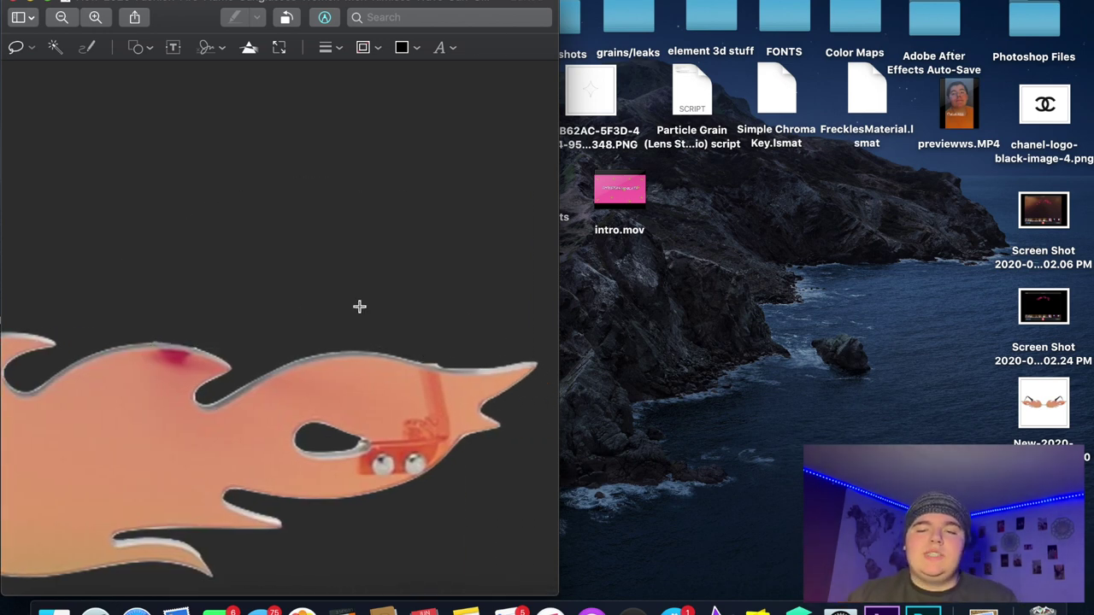
- Close the image in Preview and open the transparent glasses PNG from the desktop in Photoshop
{"action": "scroll", "coordinate": [299, 306], "scroll_direction": "down", "scroll_amount": 5, "text": "ctrl"}
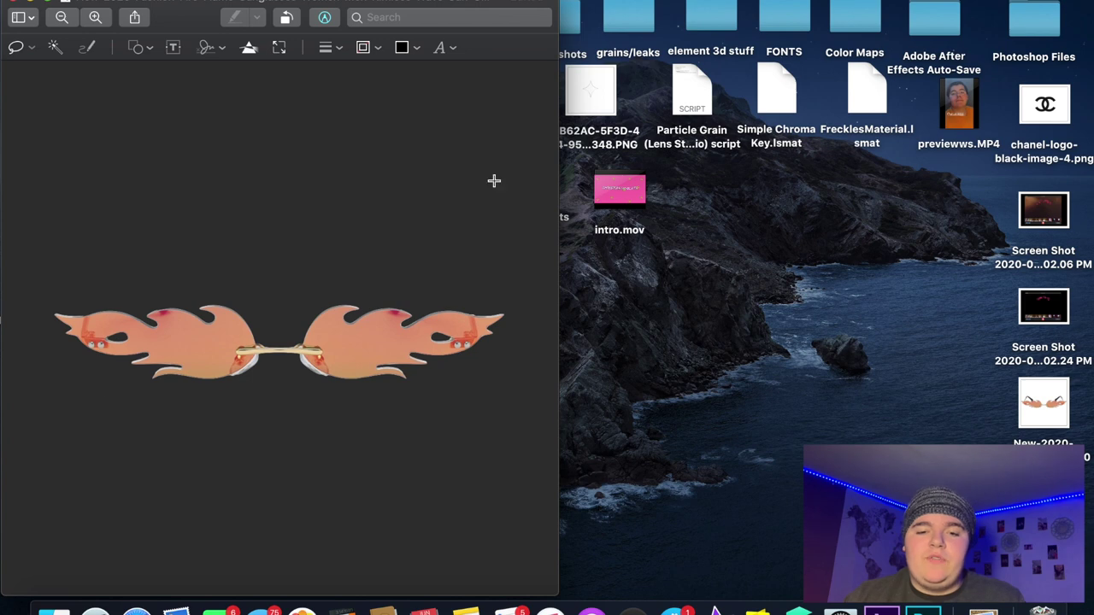
{"action": "left_click", "coordinate": [12, 2]}
{"action": "left_click_drag", "start_coordinate": [1041, 405], "coordinate": [451, 391]}
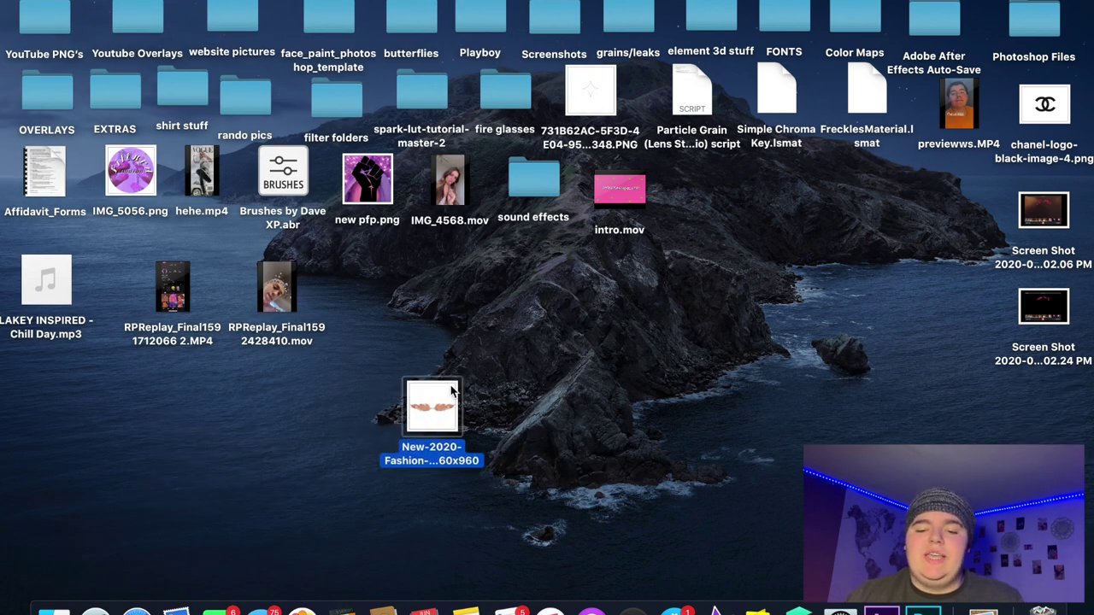
{"action": "double_click", "coordinate": [430, 406]}
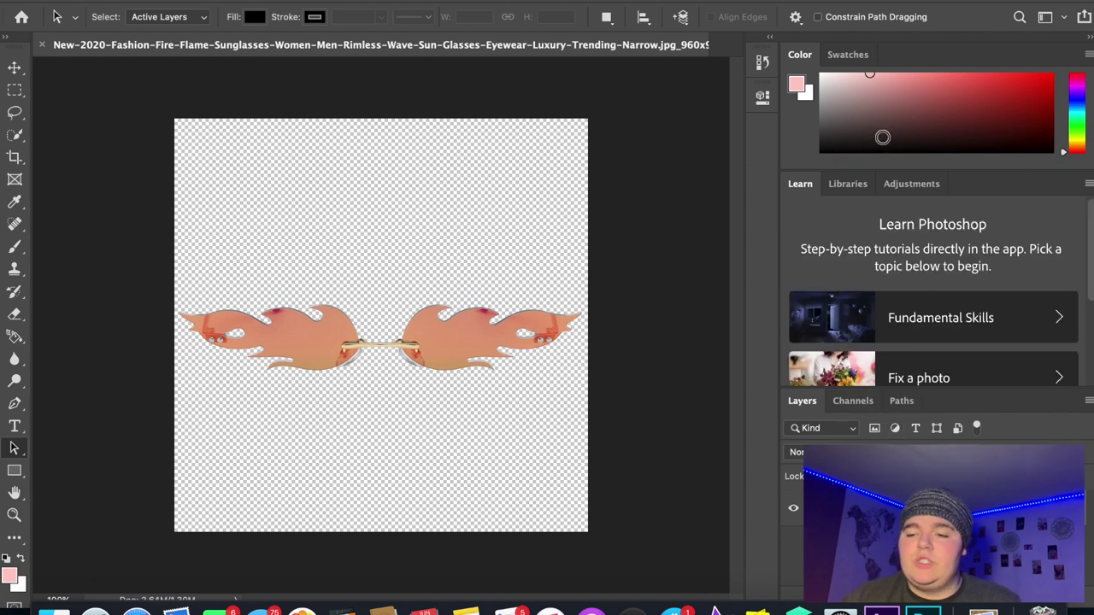
- Add a Hue/Saturation adjustment with Lightness lowered to the minimum to turn the glasses solid black
{"action": "left_click", "coordinate": [914, 185]}
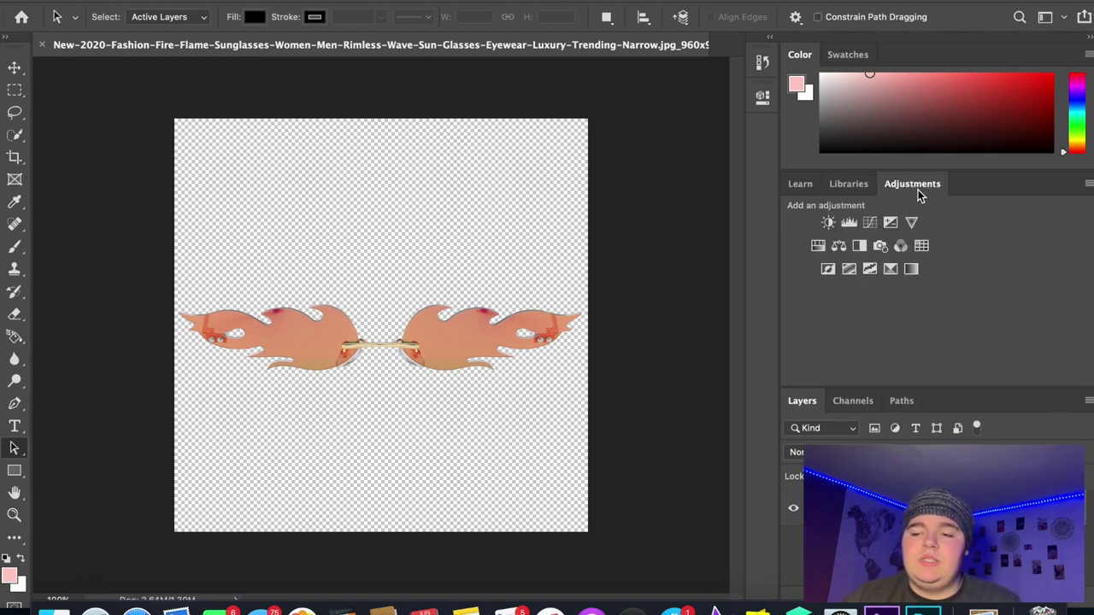
{"action": "left_click", "coordinate": [817, 248]}
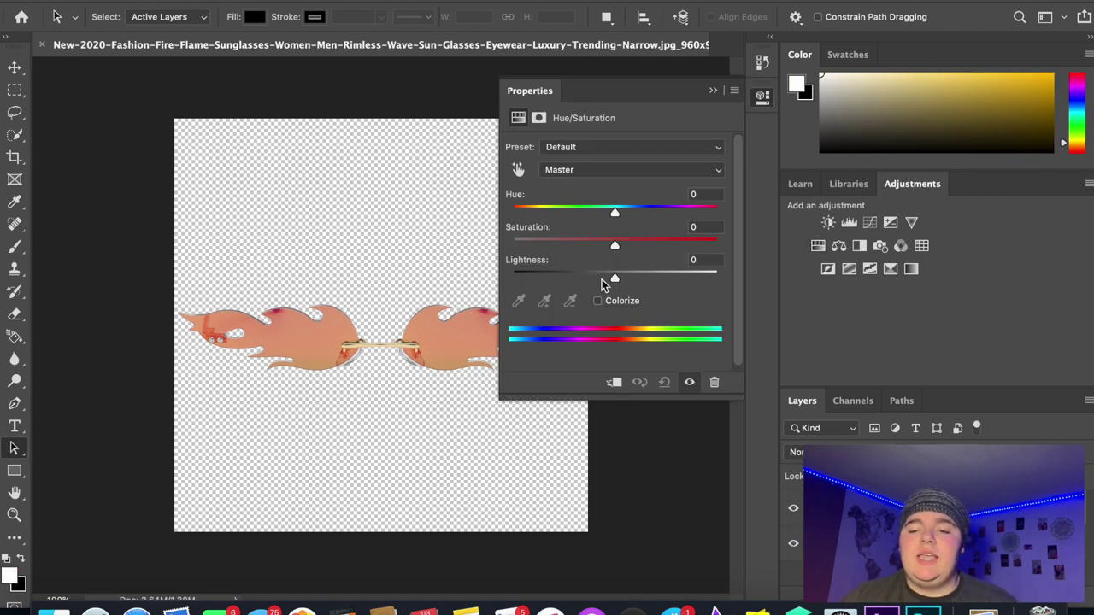
{"action": "left_click_drag", "start_coordinate": [618, 280], "coordinate": [124, 345]}
{"action": "left_click", "coordinate": [620, 78]}
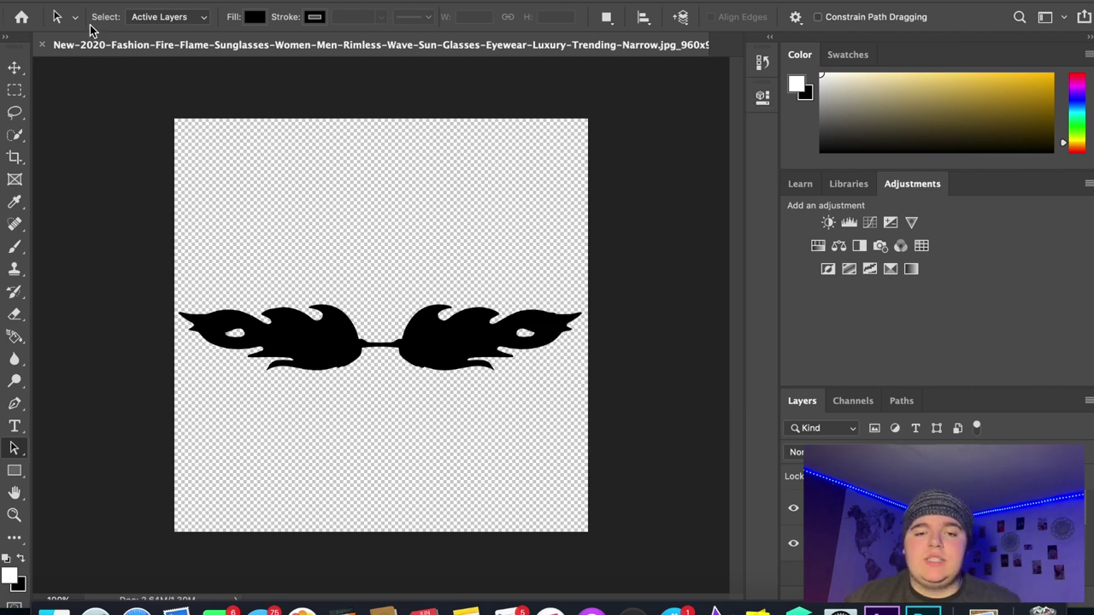
- Quick-export the black glasses as a PNG named "fire glasses black" to the desktop
{"action": "left_click", "coordinate": [154, 2]}
{"action": "mouse_move", "coordinate": [224, 190]}
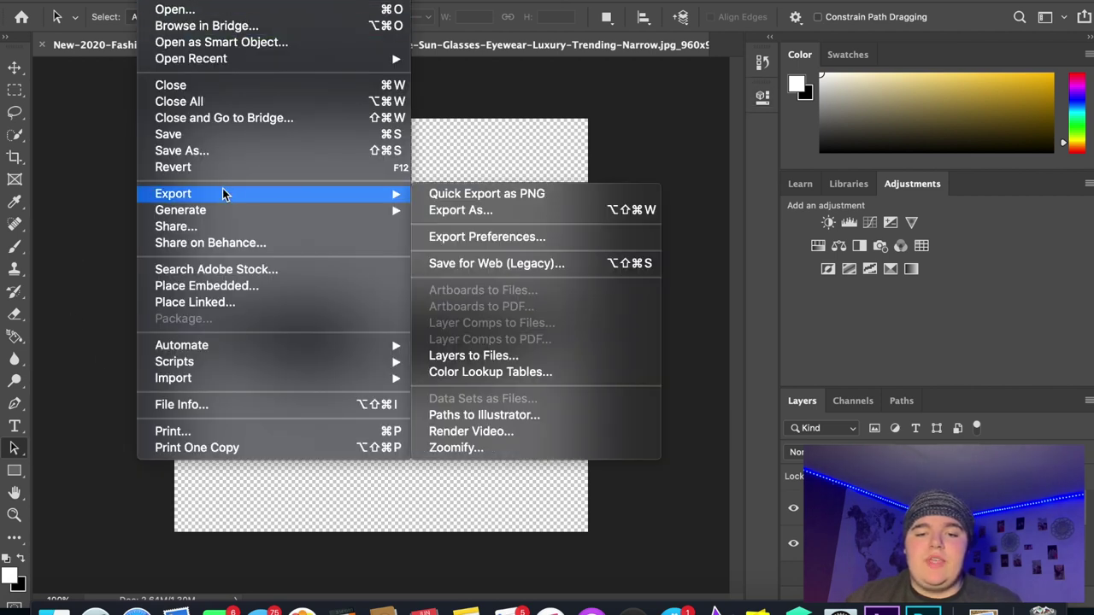
{"action": "left_click", "coordinate": [494, 196]}
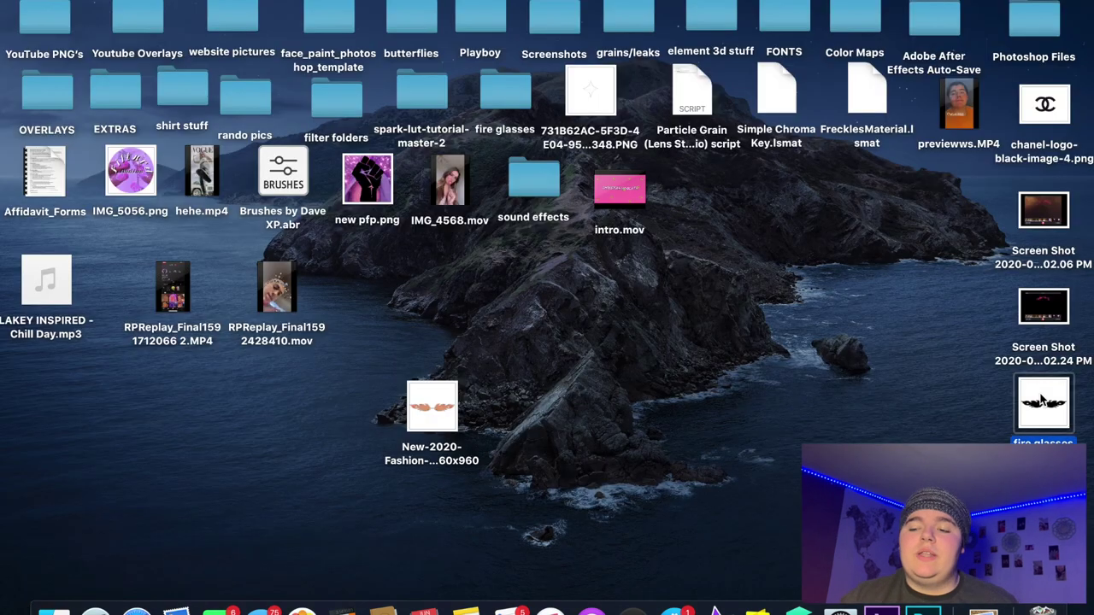
- Open fire glasses black.png in Photoshop and add an Invert adjustment to turn the glasses white
{"action": "left_click_drag", "start_coordinate": [1042, 402], "coordinate": [922, 608]}
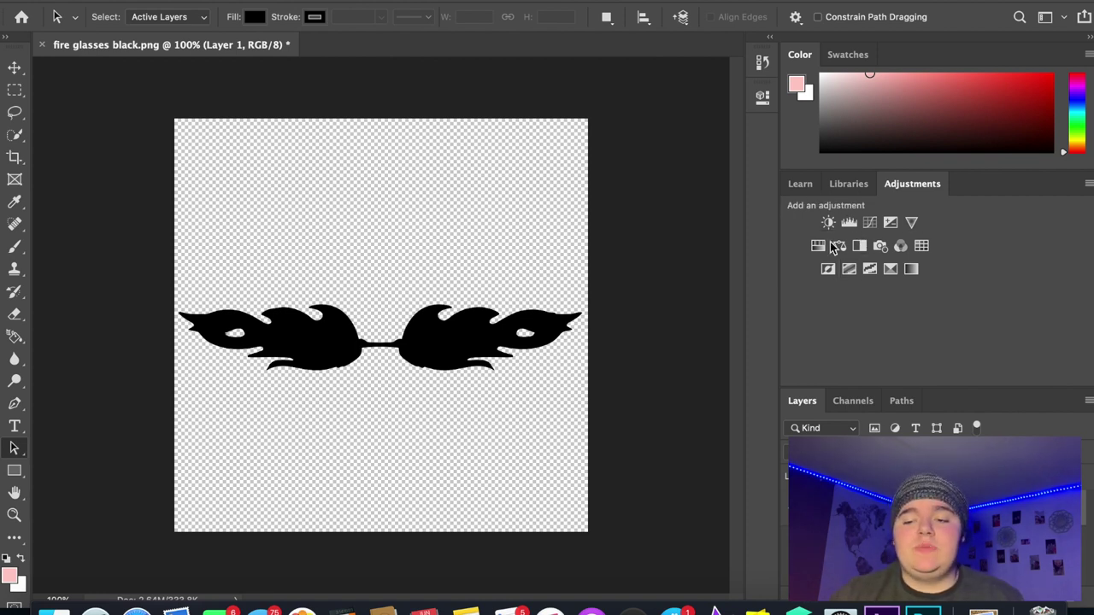
{"action": "left_click", "coordinate": [828, 269]}
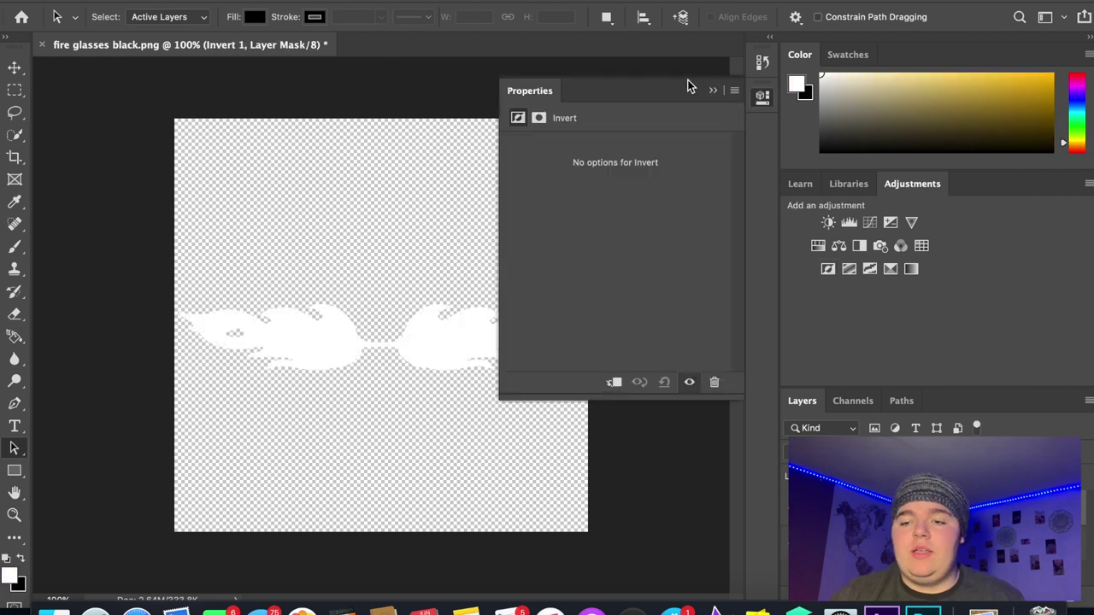
{"action": "left_click", "coordinate": [713, 90]}
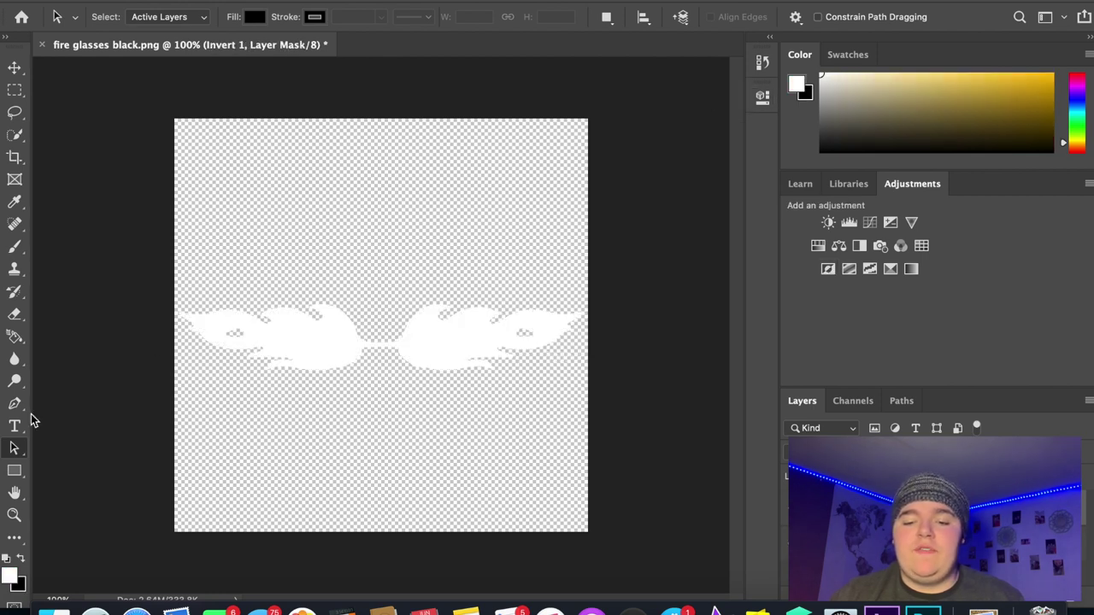
- Add a Selective Color adjustment to the white glasses and set Cyan to +100% for the Whites
{"action": "left_click", "coordinate": [891, 269]}
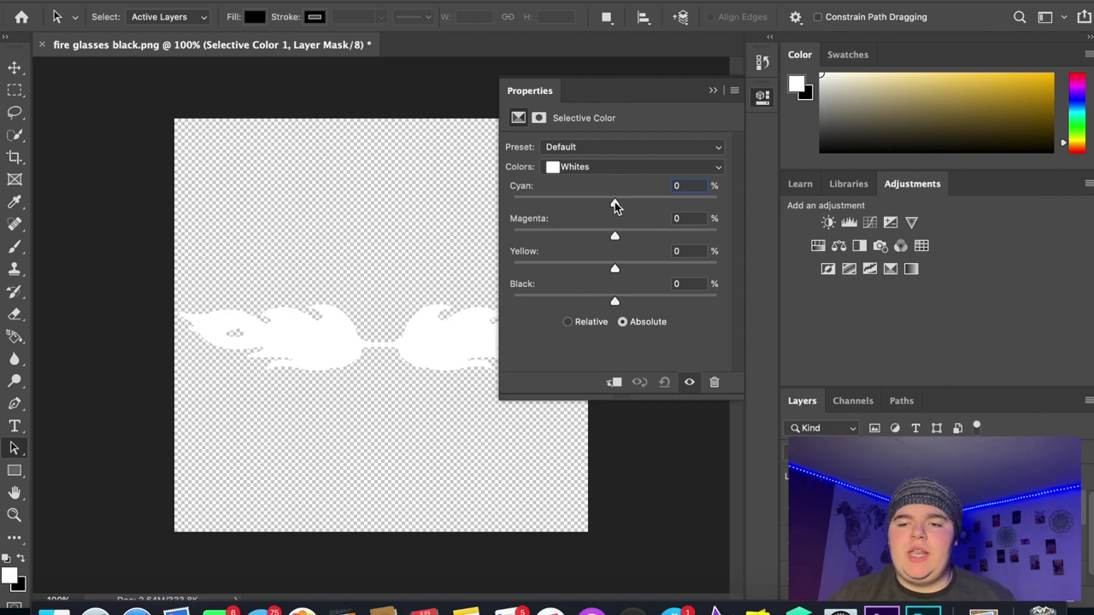
{"action": "left_click_drag", "start_coordinate": [615, 203], "coordinate": [717, 203]}
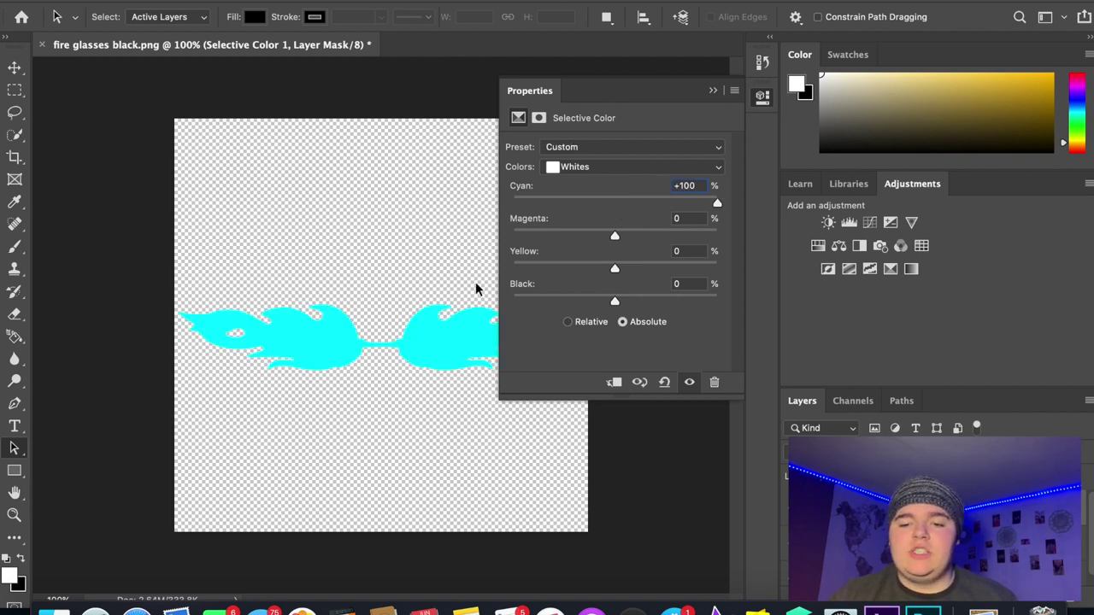
{"action": "left_click", "coordinate": [713, 91]}
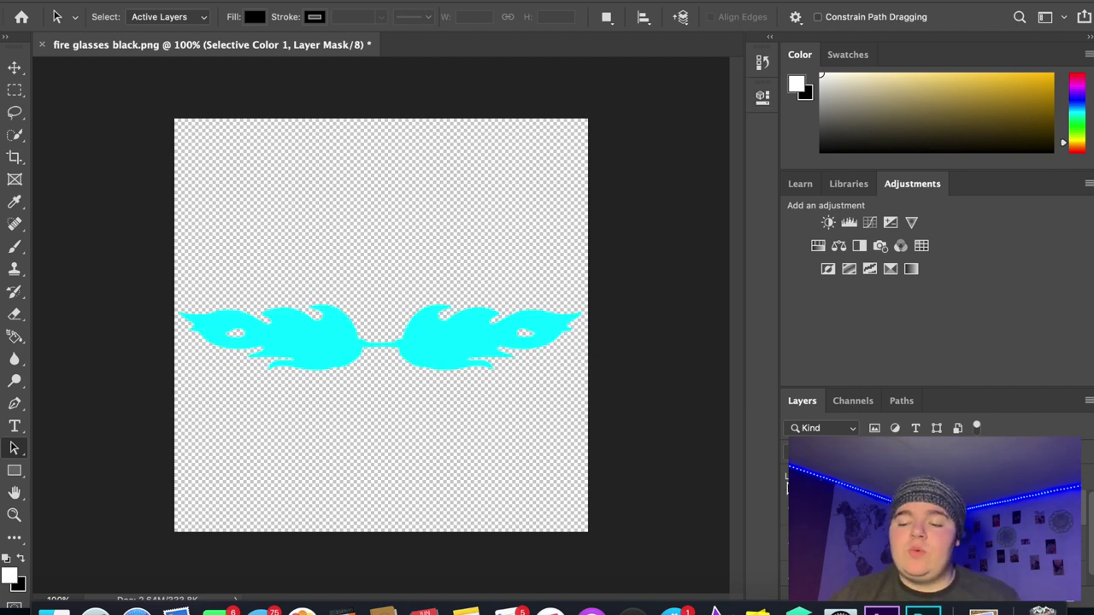
- Add a Hue/Saturation adjustment to the cyan glasses and shift the Hue until they turn blue
{"action": "left_click", "coordinate": [817, 247]}
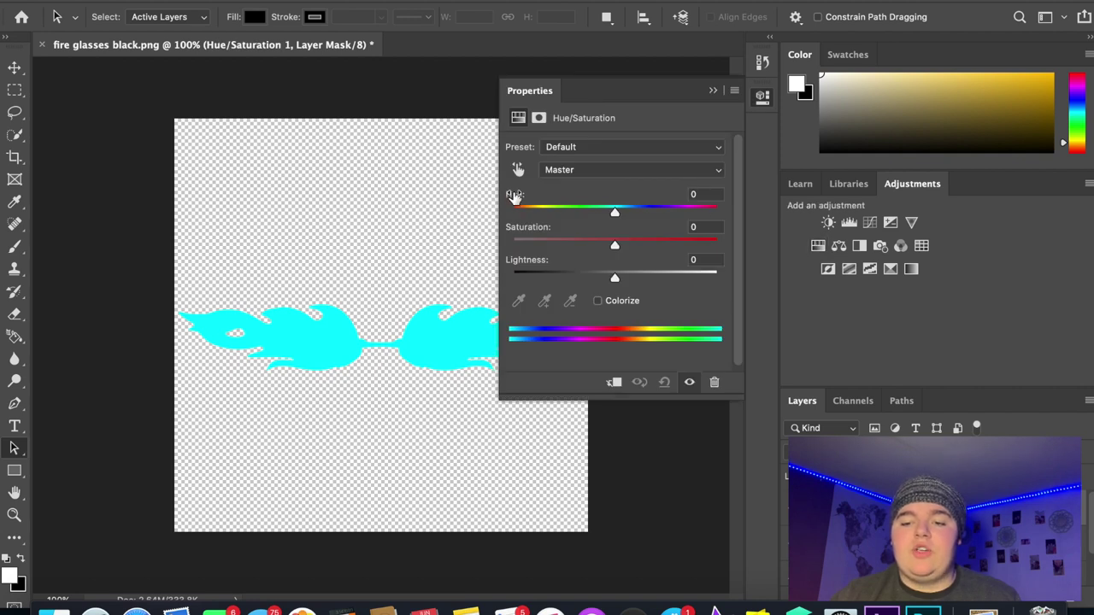
{"action": "left_click_drag", "start_coordinate": [540, 211], "coordinate": [568, 213]}
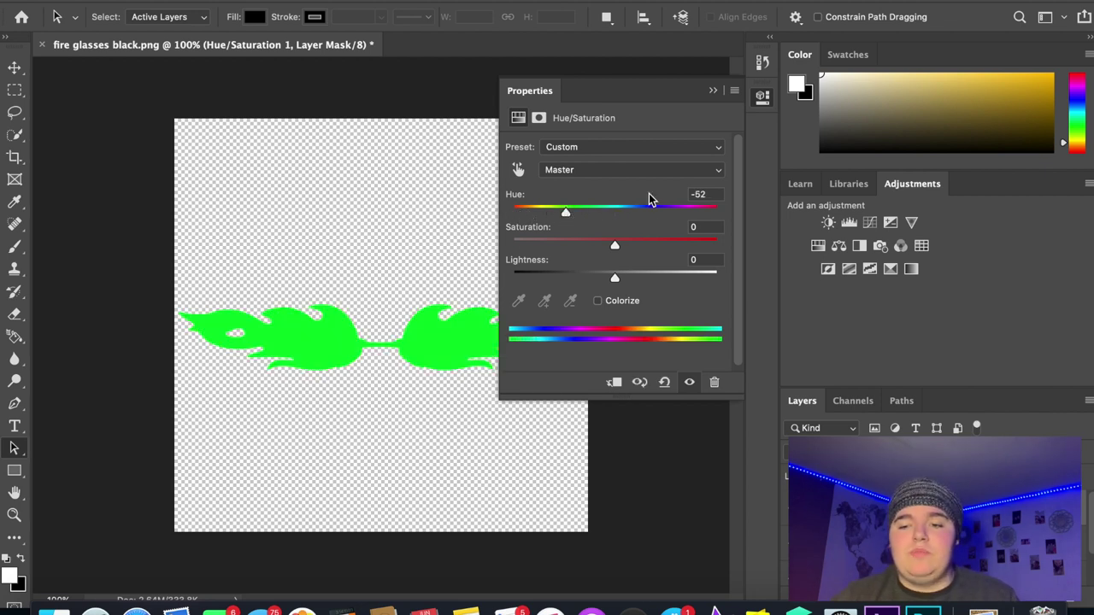
{"action": "left_click", "coordinate": [714, 91]}
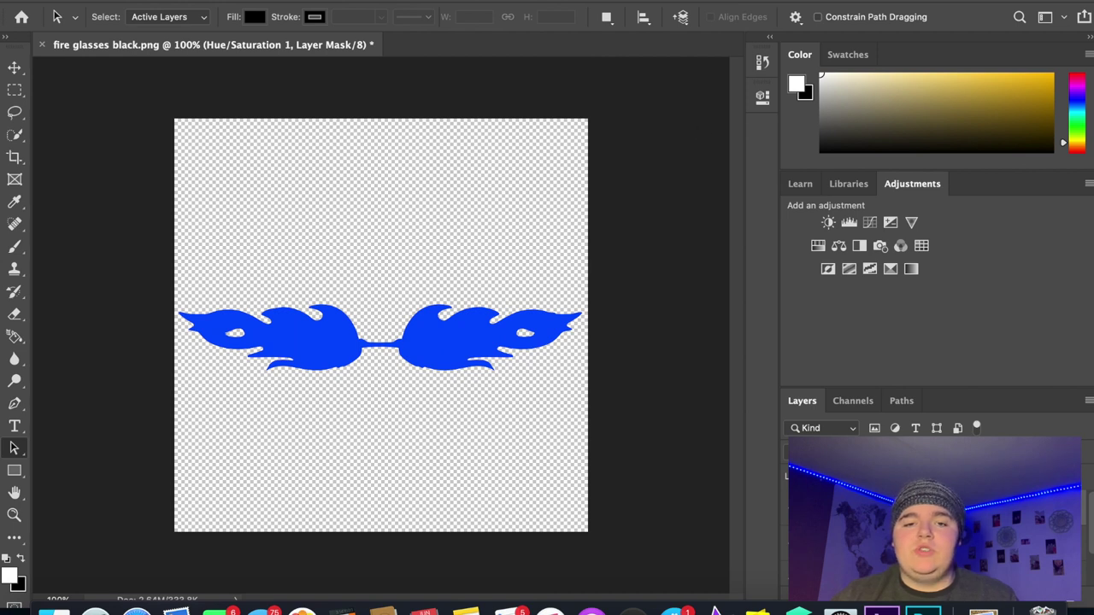
- Quit Photoshop and move blue fire glasses.png to an empty area of the desktop
{"action": "left_click", "coordinate": [152, 2]}
{"action": "mouse_move", "coordinate": [81, 1]}
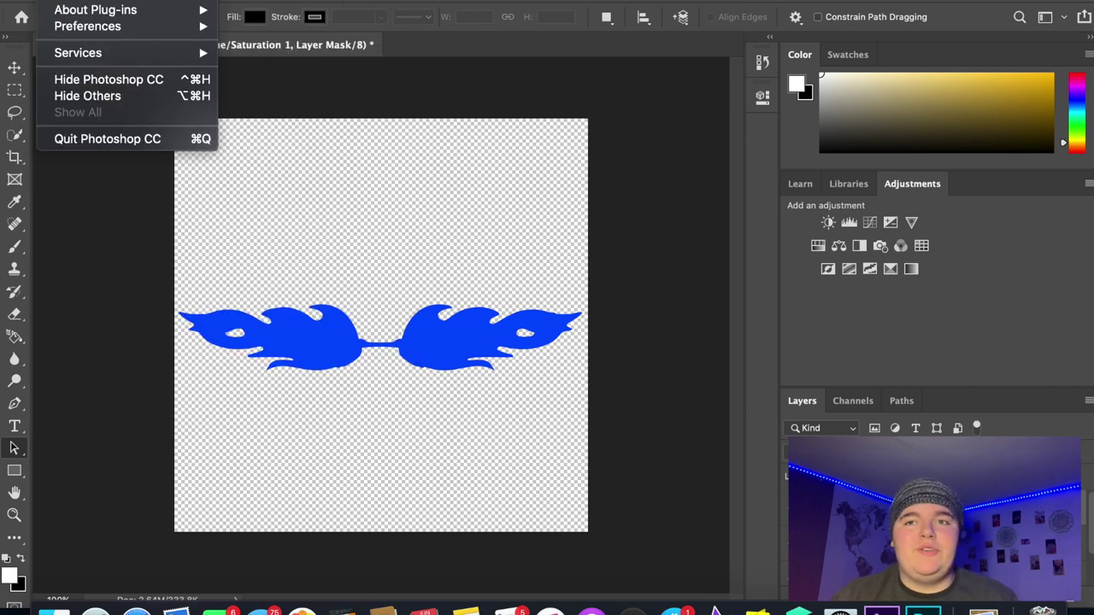
{"action": "left_click", "coordinate": [93, 142]}
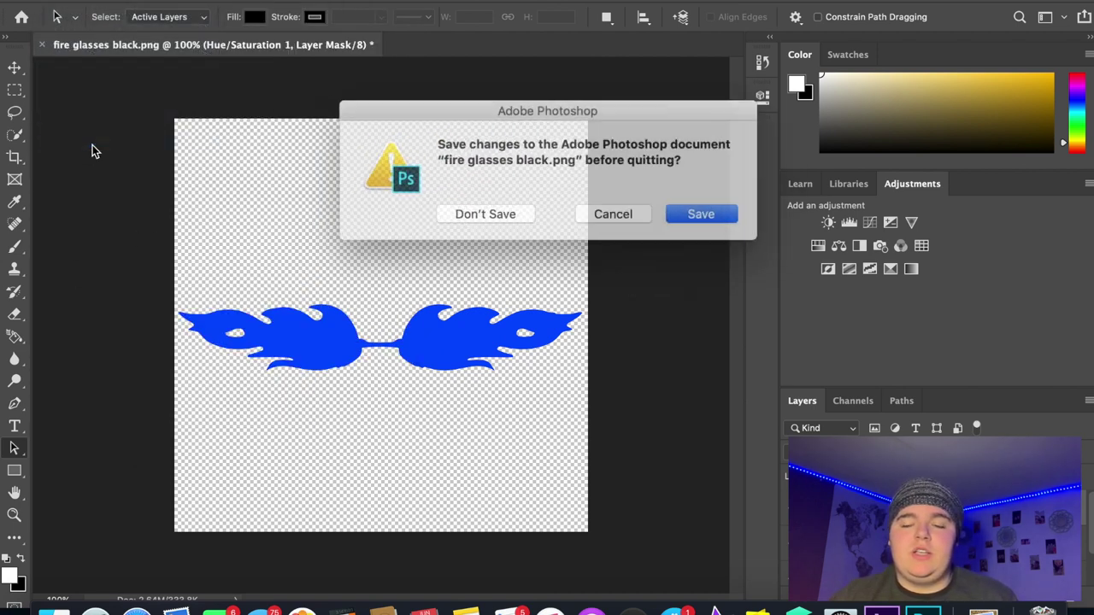
{"action": "left_click_drag", "start_coordinate": [709, 420], "coordinate": [326, 451]}
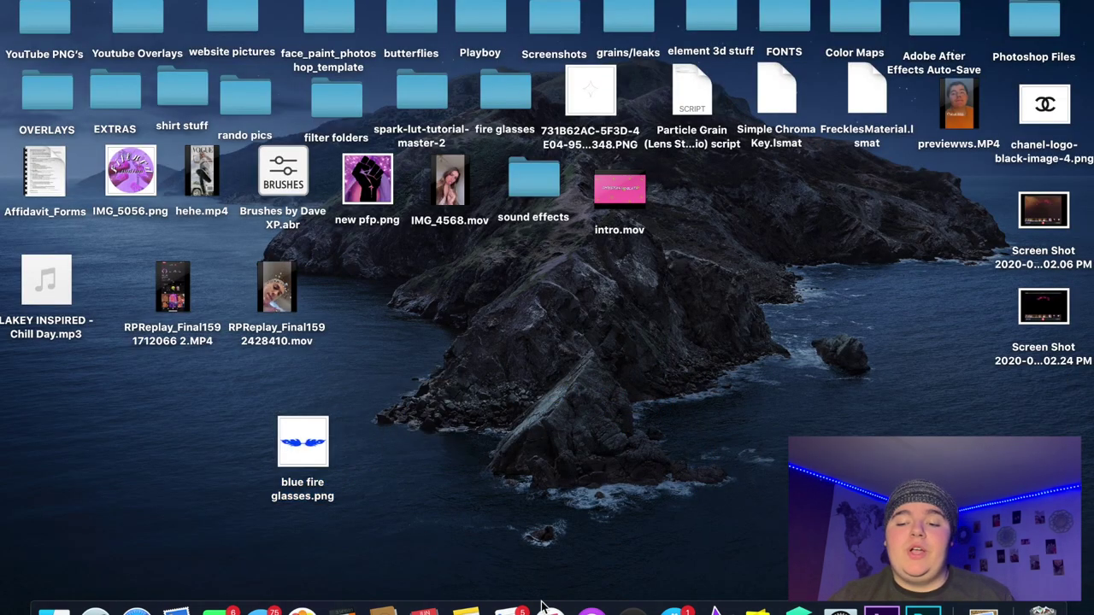
- Open Lens Studio, create a new project and import blue fire glasses.png from the desktop into its resources
{"action": "left_click", "coordinate": [756, 605]}
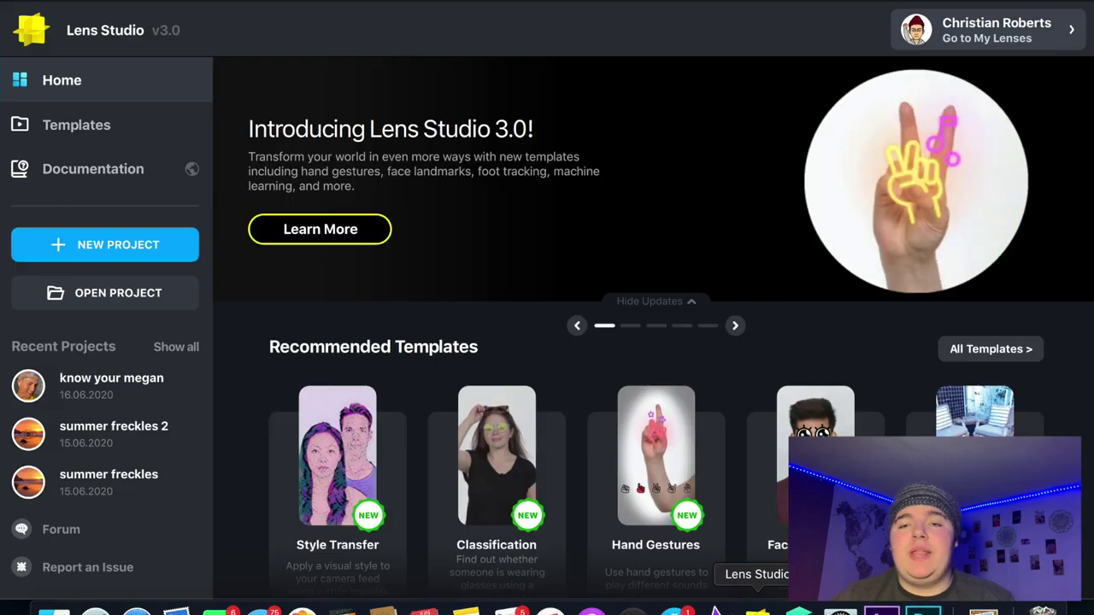
{"action": "left_click", "coordinate": [145, 252]}
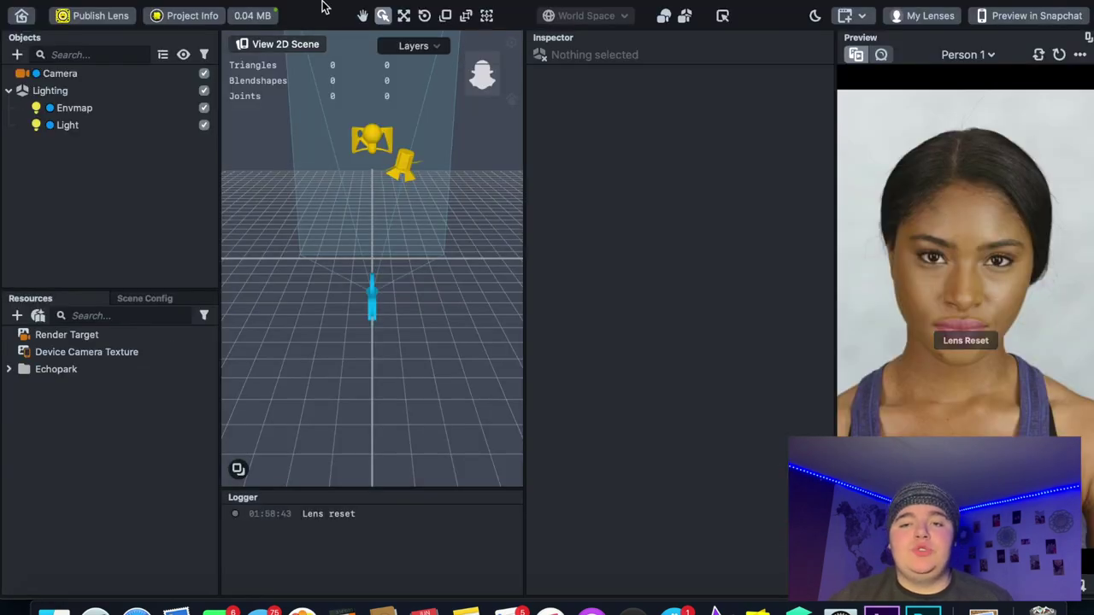
{"action": "left_click_drag", "start_coordinate": [325, 5], "coordinate": [904, 5]}
{"action": "left_click_drag", "start_coordinate": [327, 431], "coordinate": [645, 452]}
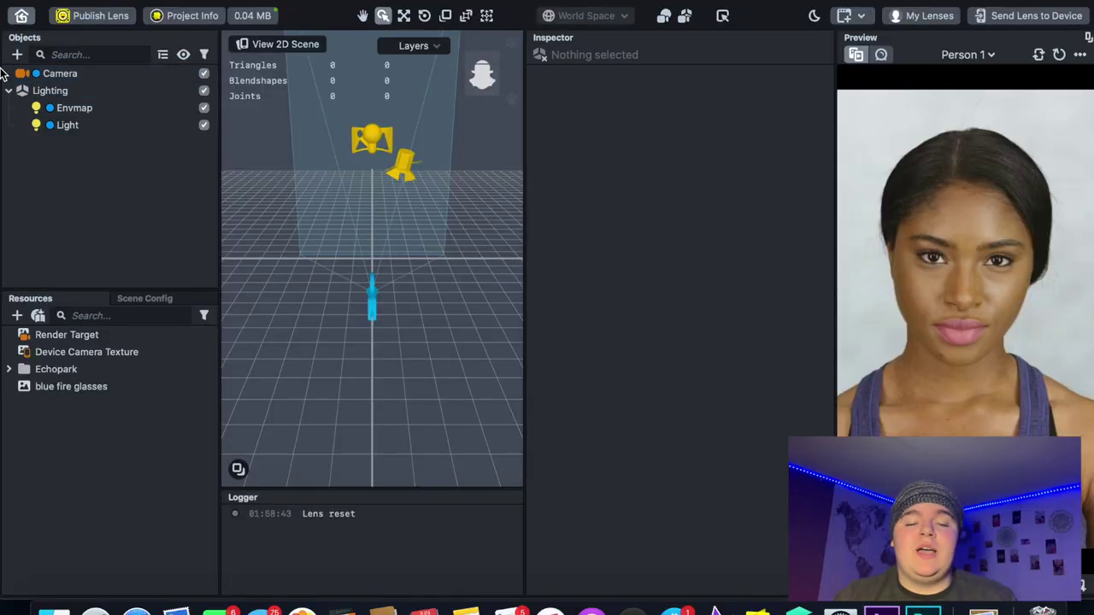
- Add a Face Image object and assign the blue fire glasses image as its texture
{"action": "left_click", "coordinate": [17, 54]}
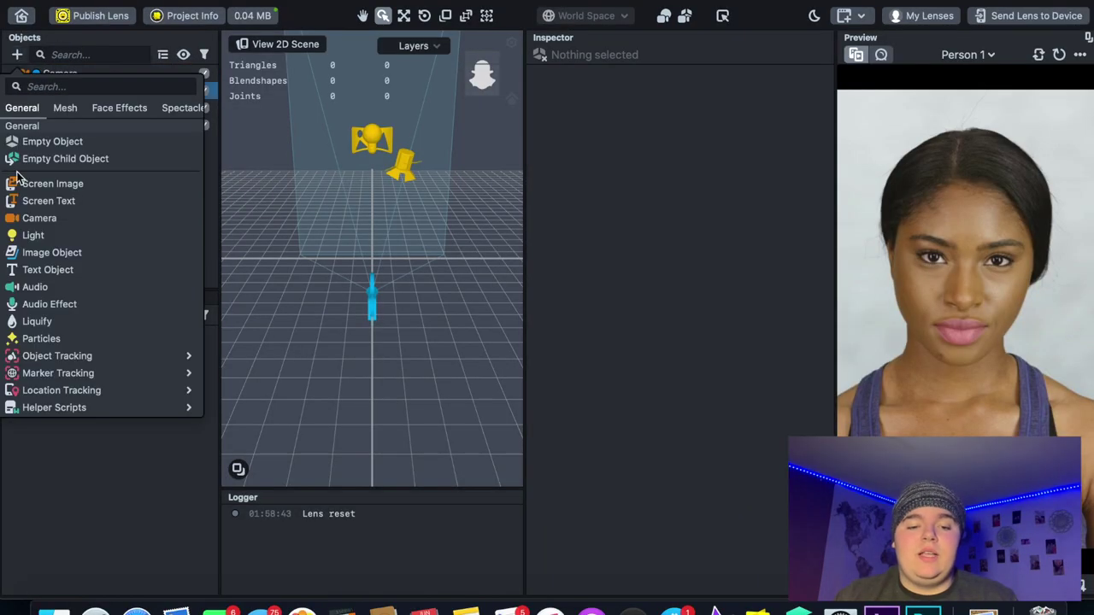
{"action": "scroll", "coordinate": [88, 290], "scroll_direction": "down", "scroll_amount": 1}
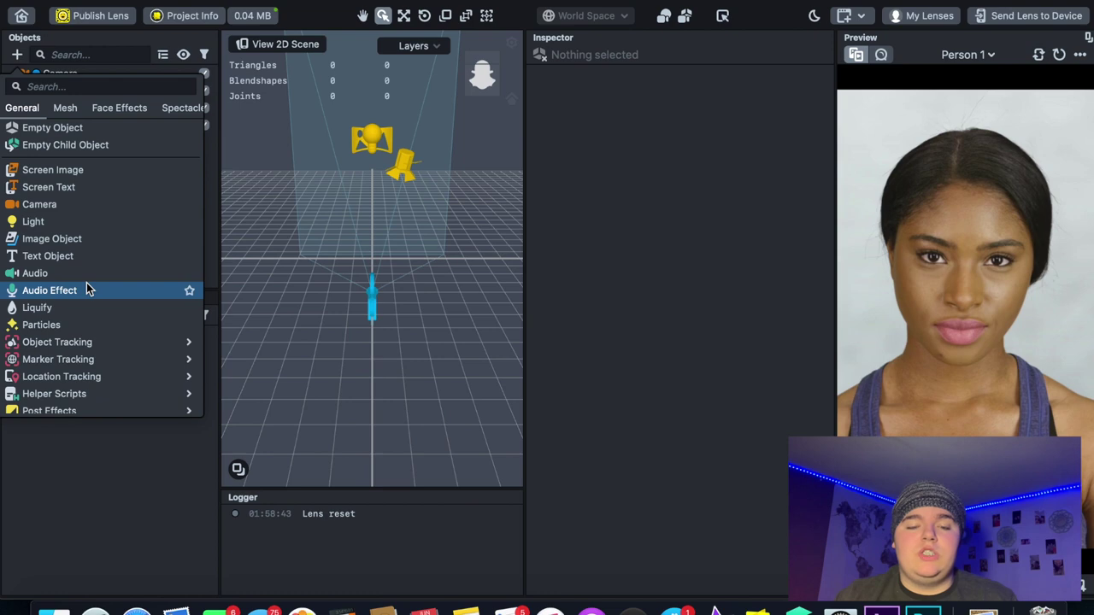
{"action": "left_click", "coordinate": [122, 106]}
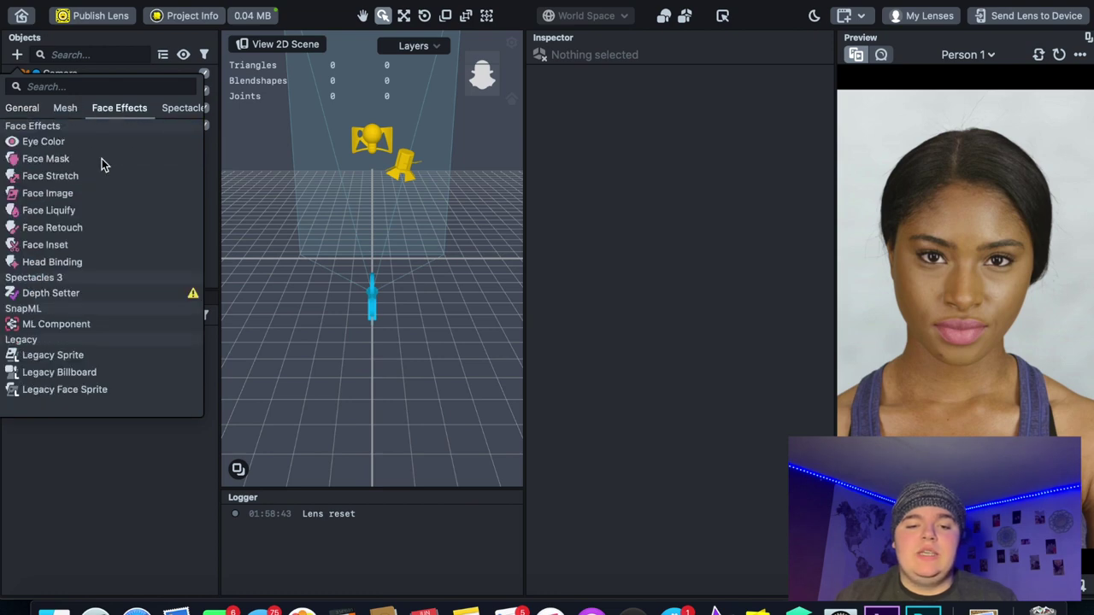
{"action": "left_click", "coordinate": [67, 194]}
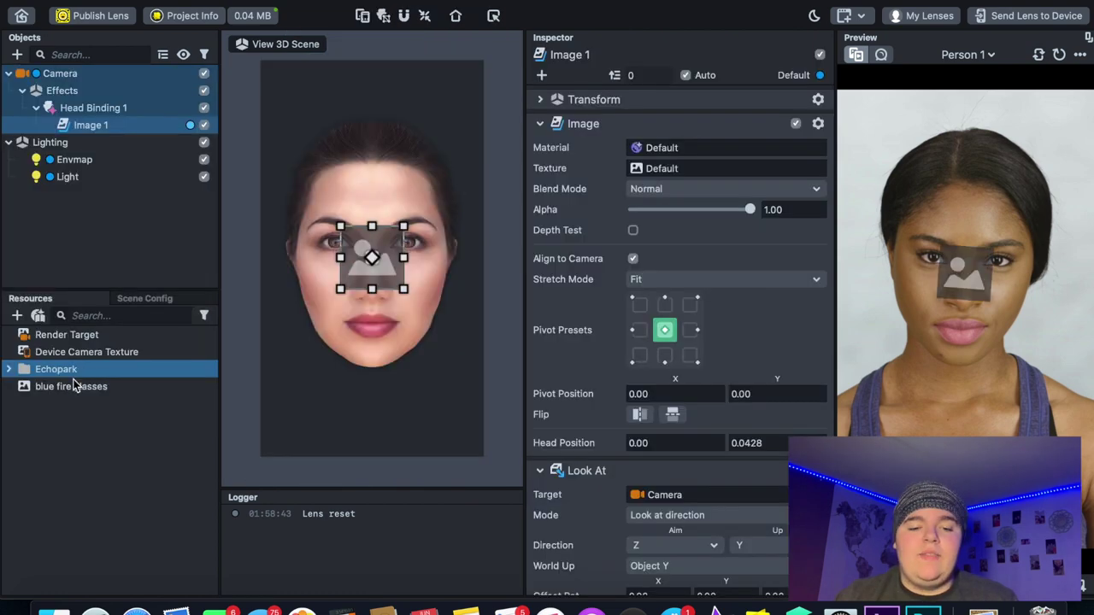
{"action": "left_click", "coordinate": [71, 389]}
{"action": "left_click_drag", "start_coordinate": [71, 392], "coordinate": [656, 172]}
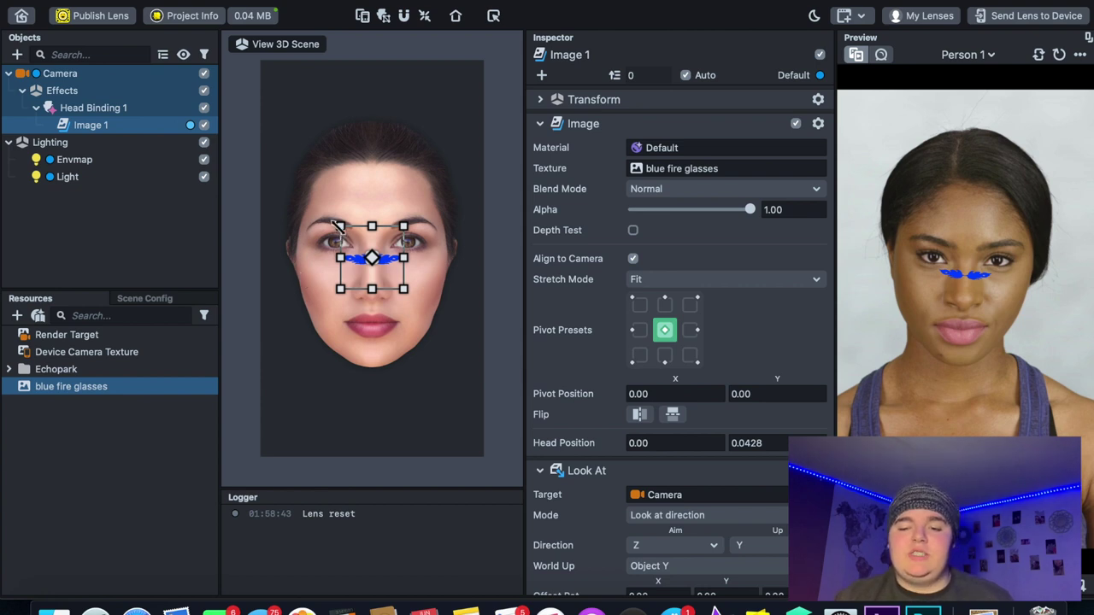
- Enlarge the glasses image to span the full width of the face and centre it just below the eyes
{"action": "left_click_drag", "start_coordinate": [339, 227], "coordinate": [231, 173]}
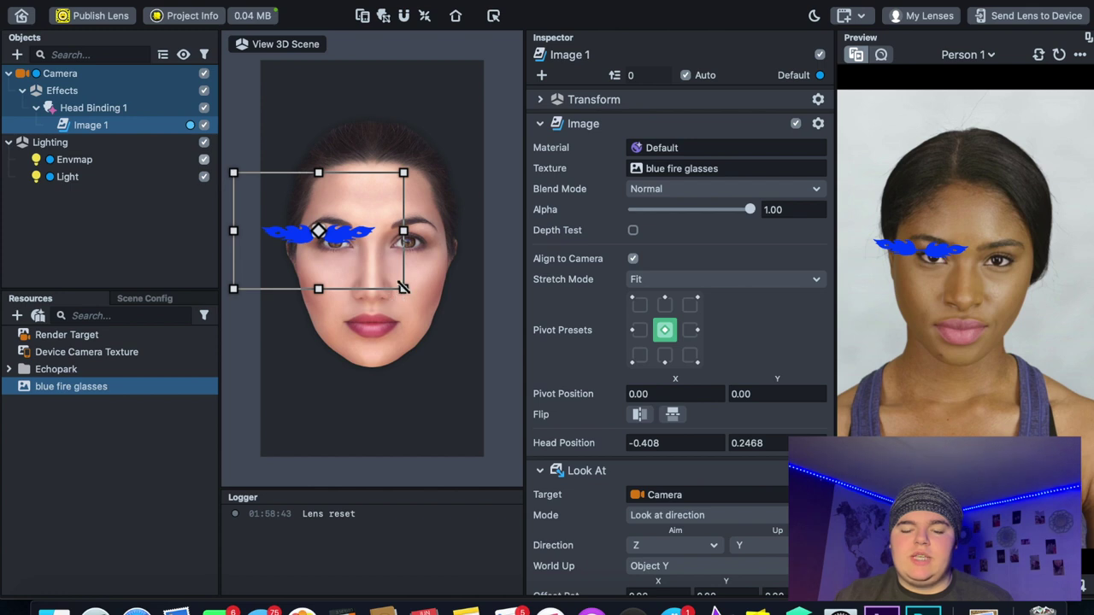
{"action": "left_click_drag", "start_coordinate": [402, 288], "coordinate": [507, 353]}
{"action": "scroll", "coordinate": [401, 344], "scroll_direction": "down", "scroll_amount": 3}
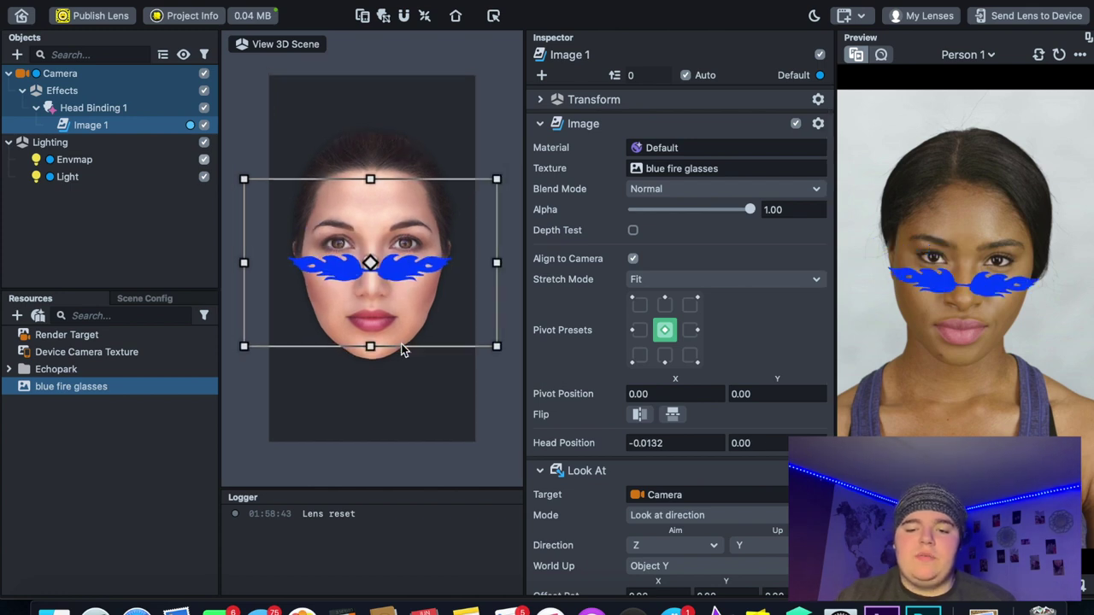
{"action": "left_click_drag", "start_coordinate": [252, 182], "coordinate": [223, 156]}
{"action": "left_click_drag", "start_coordinate": [314, 223], "coordinate": [327, 226]}
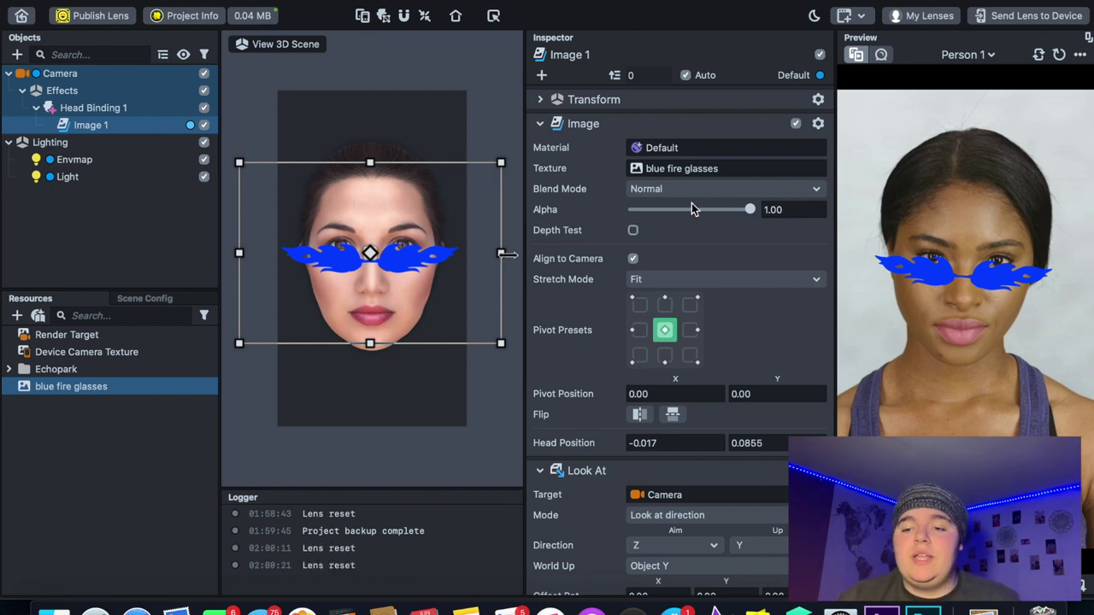
- Try the Lighten and Hard Reflect blend modes on the glasses image and settle on Color
{"action": "left_click", "coordinate": [669, 189]}
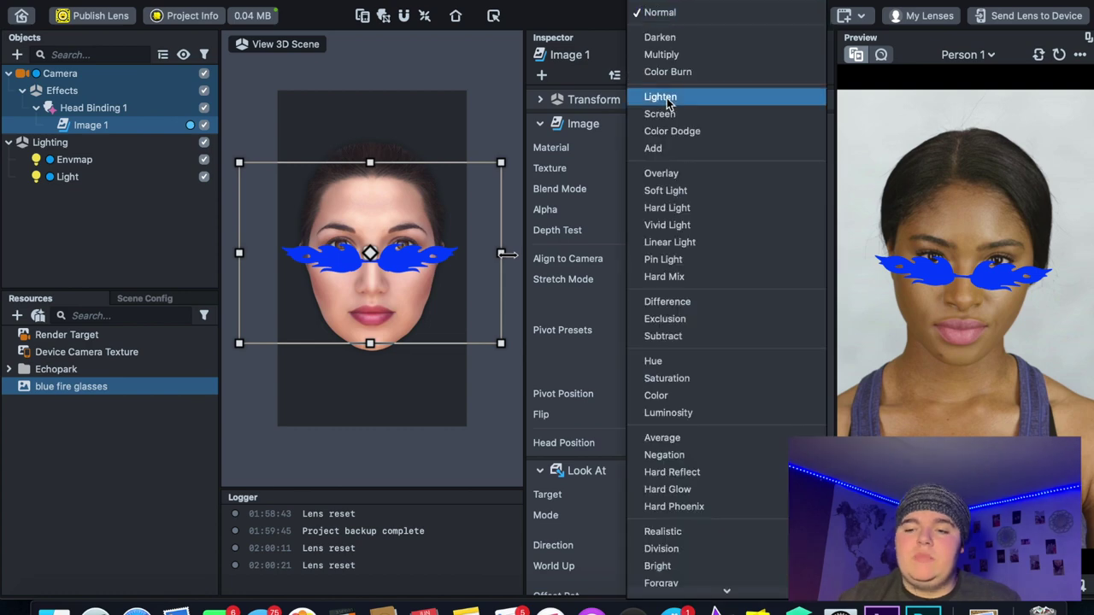
{"action": "left_click", "coordinate": [658, 97]}
{"action": "left_click", "coordinate": [648, 183]}
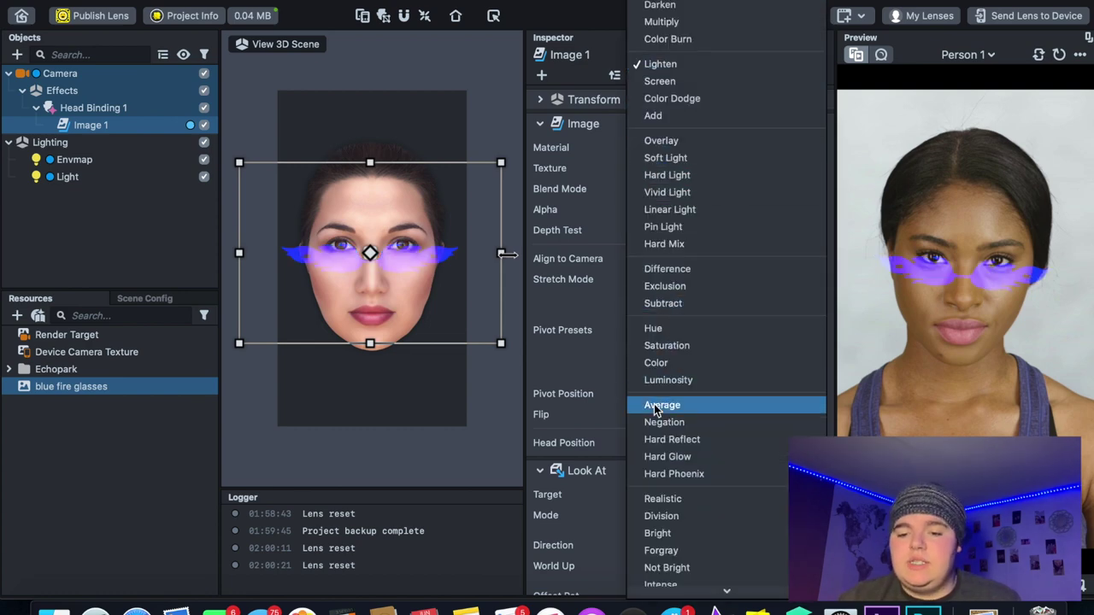
{"action": "left_click", "coordinate": [651, 85]}
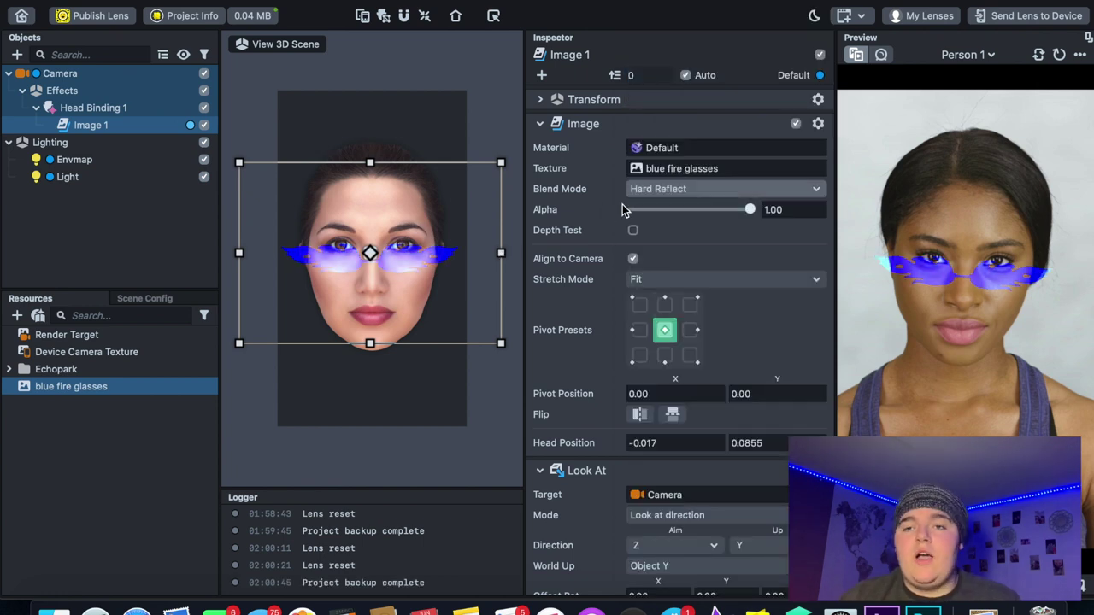
{"action": "key", "text": "Down"}
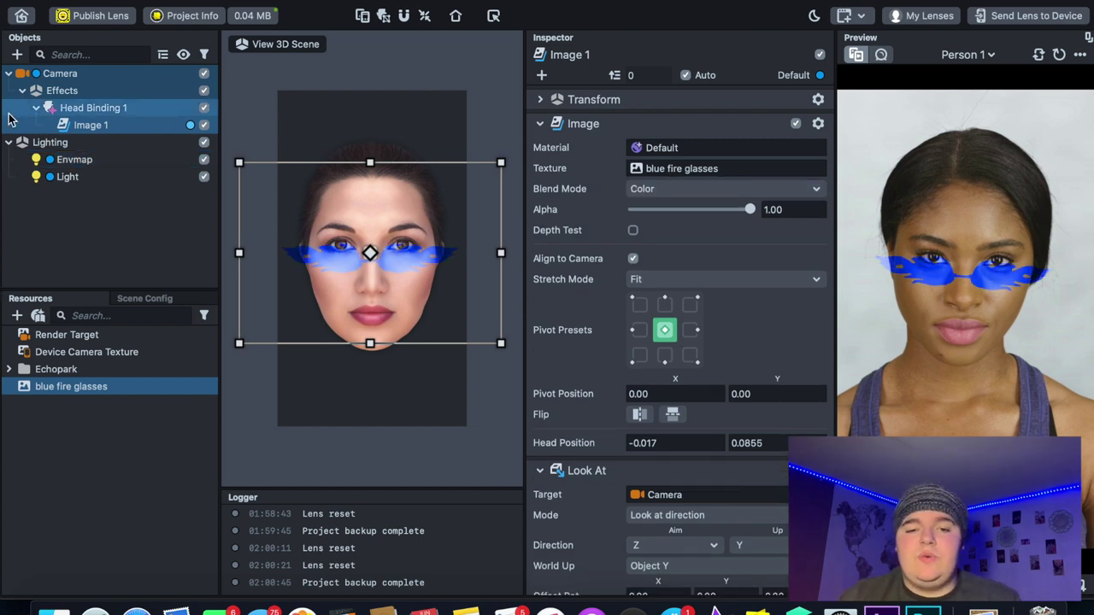
- Add a Face Retouch effect with Eye Sharpening intensity at 0.90 and Eye Whitening disabled
{"action": "left_click", "coordinate": [9, 73]}
{"action": "left_click", "coordinate": [20, 53]}
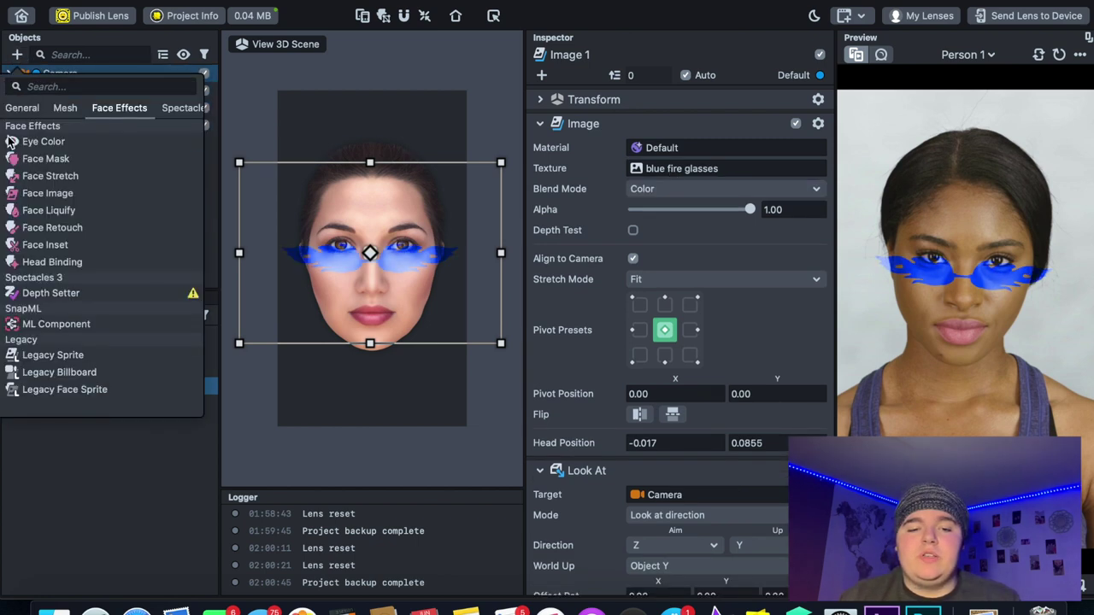
{"action": "left_click", "coordinate": [43, 224]}
{"action": "left_click_drag", "start_coordinate": [84, 142], "coordinate": [85, 100]}
{"action": "left_click", "coordinate": [632, 323]}
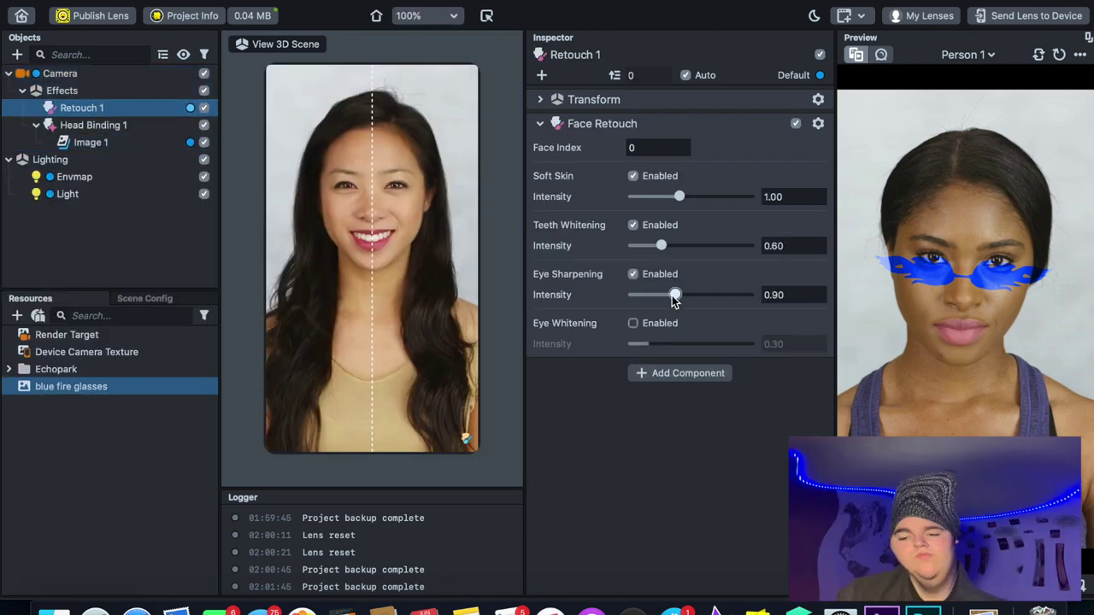
{"action": "left_click", "coordinate": [17, 55]}
{"action": "left_click", "coordinate": [46, 232]}
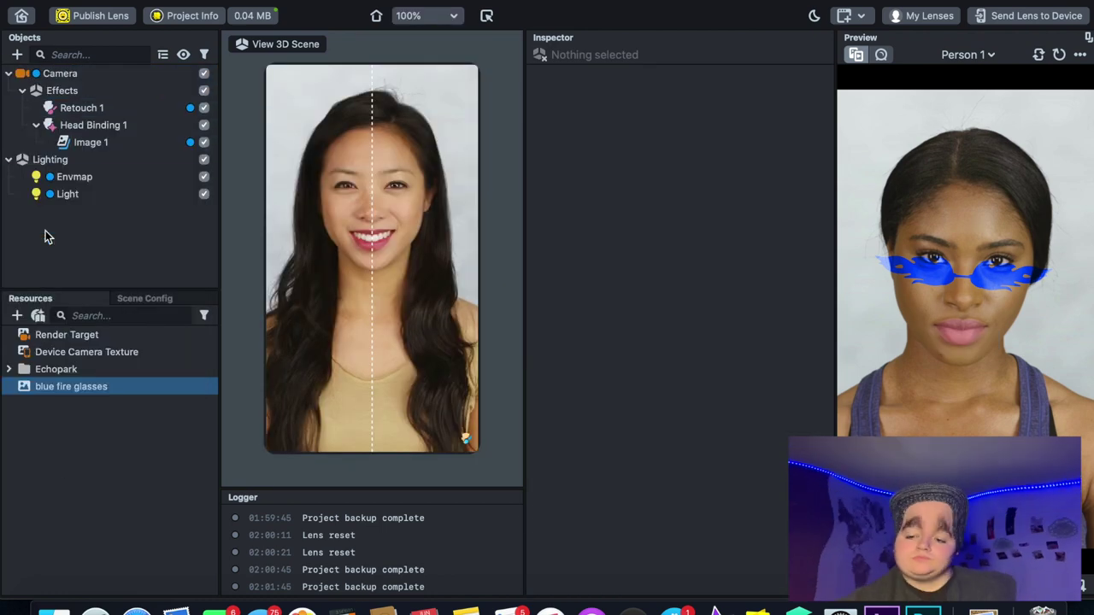
- Name the lens "fire glasses test" in the project info, add a blue glasses icon and lens preview, and apply
{"action": "left_click", "coordinate": [193, 17]}
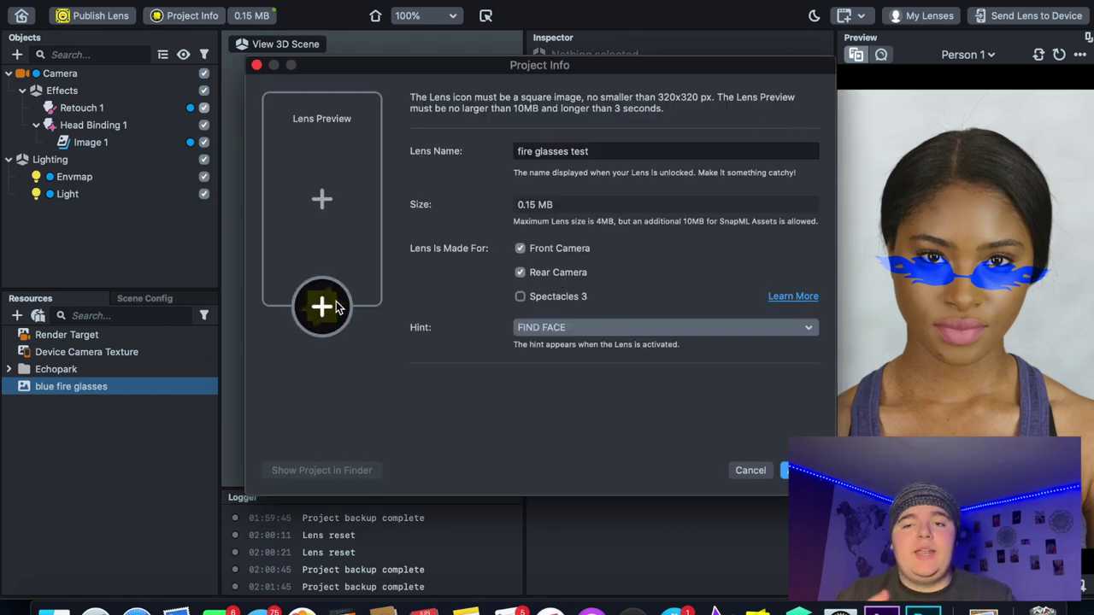
{"action": "left_click", "coordinate": [322, 305]}
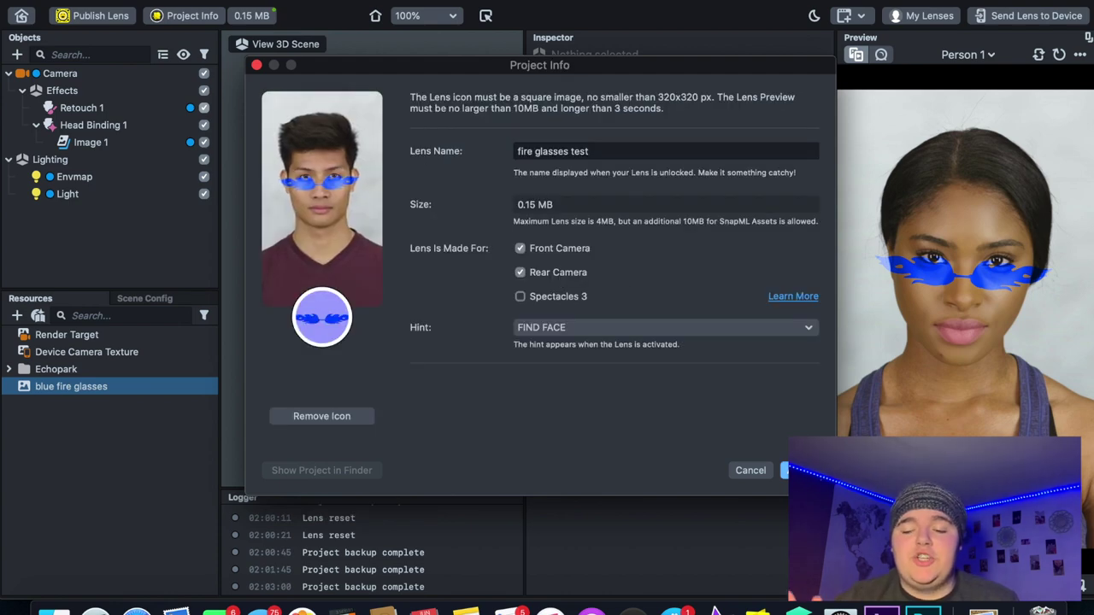
{"action": "left_click", "coordinate": [784, 470]}
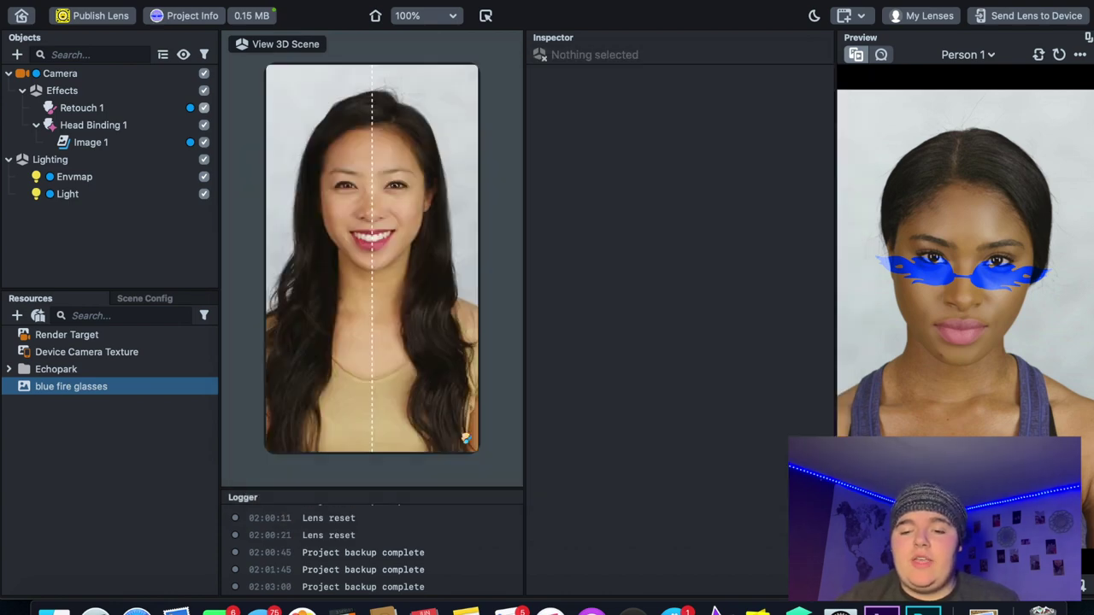
- Start publishing the lens and proceed to its submission confirmation
{"action": "left_click", "coordinate": [95, 15]}
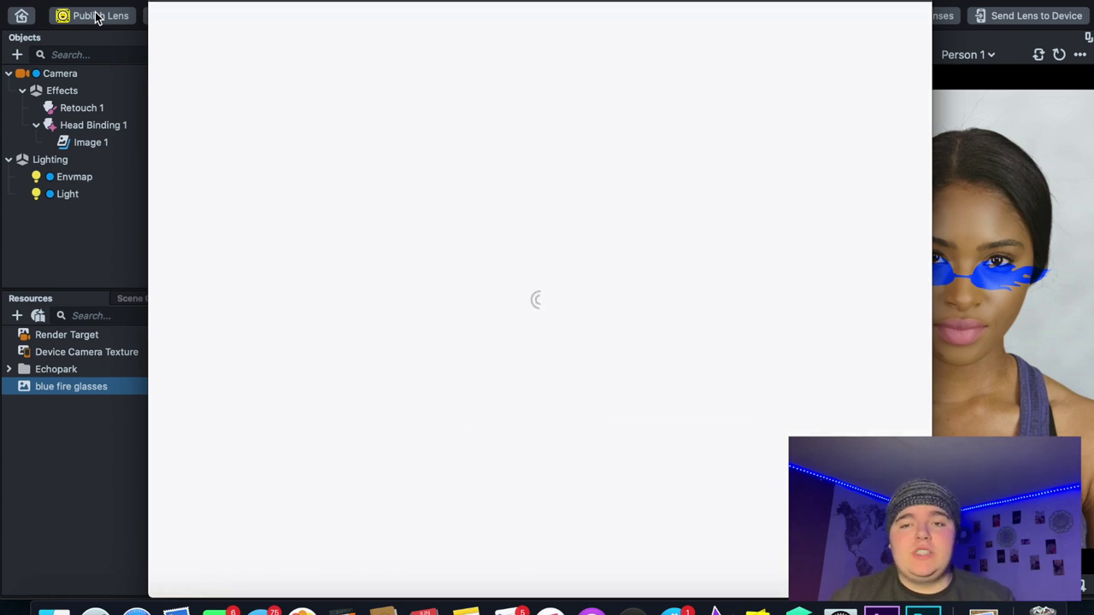
{"action": "left_click", "coordinate": [635, 402]}
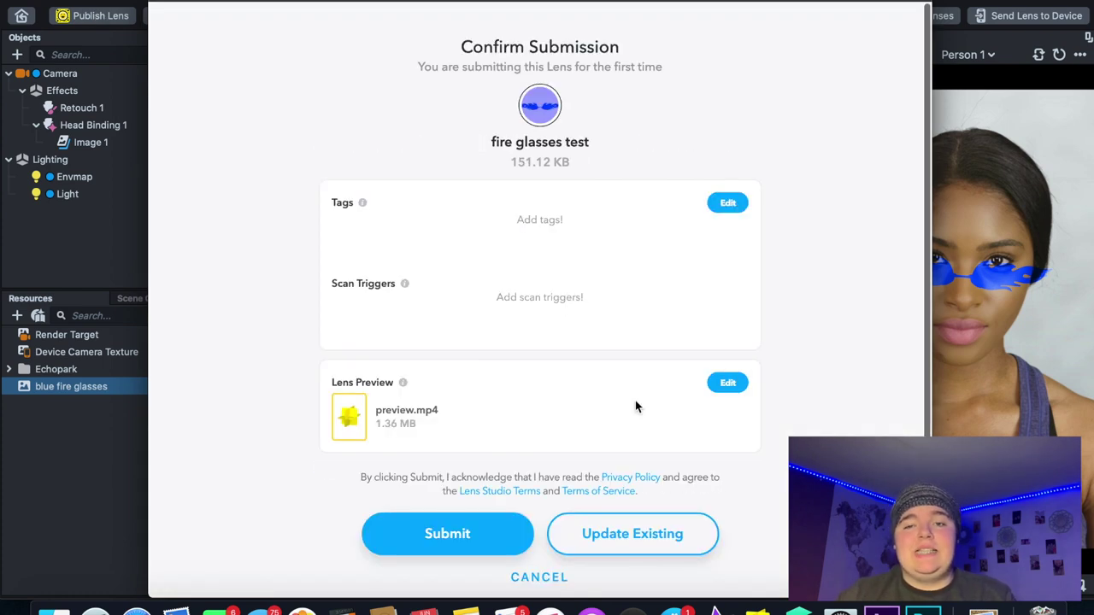